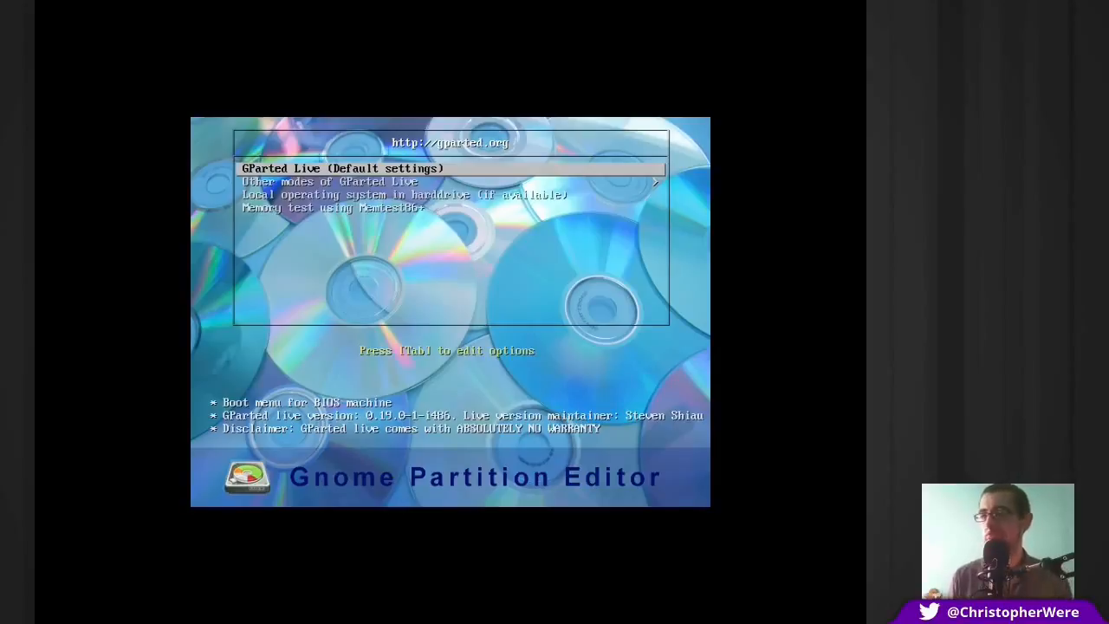
# Look through the other boot modes of GParted Live, including the To RAM and safe graphic options, and return to the main boot menu.
pyautogui.press('Down')
pyautogui.press('Return')
pyautogui.press('Down')
pyautogui.press('Down')
pyautogui.press('Up')
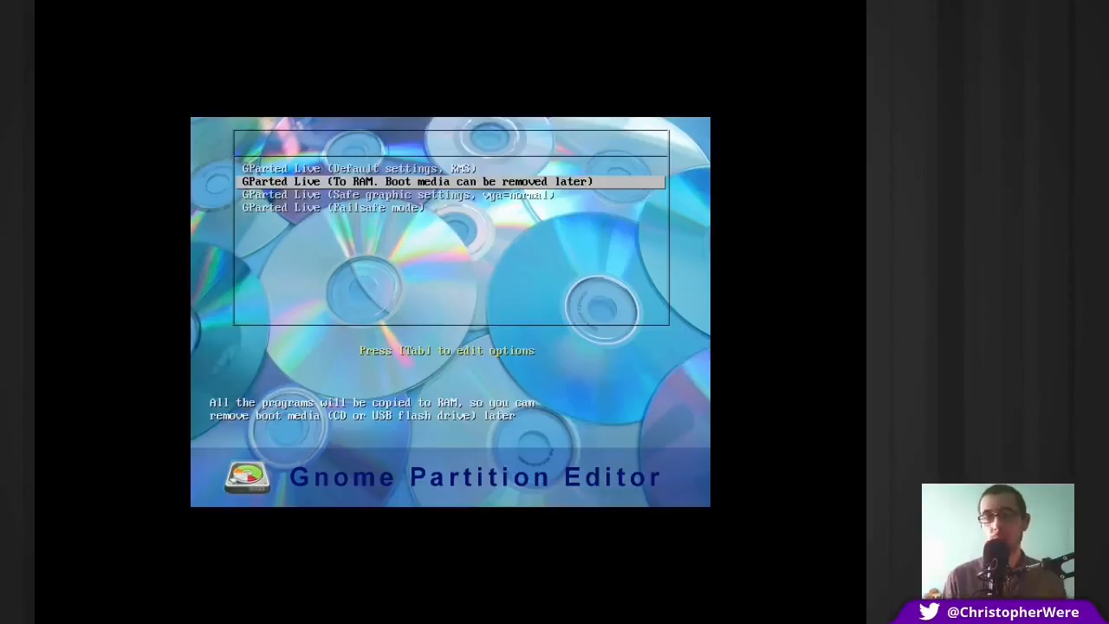
pyautogui.press('Down')
pyautogui.press('Up')
pyautogui.press('Up')
pyautogui.press('Down')
pyautogui.press('Down')
pyautogui.press('Up')
pyautogui.press('Up')
pyautogui.press('Escape')
pyautogui.press('Up')
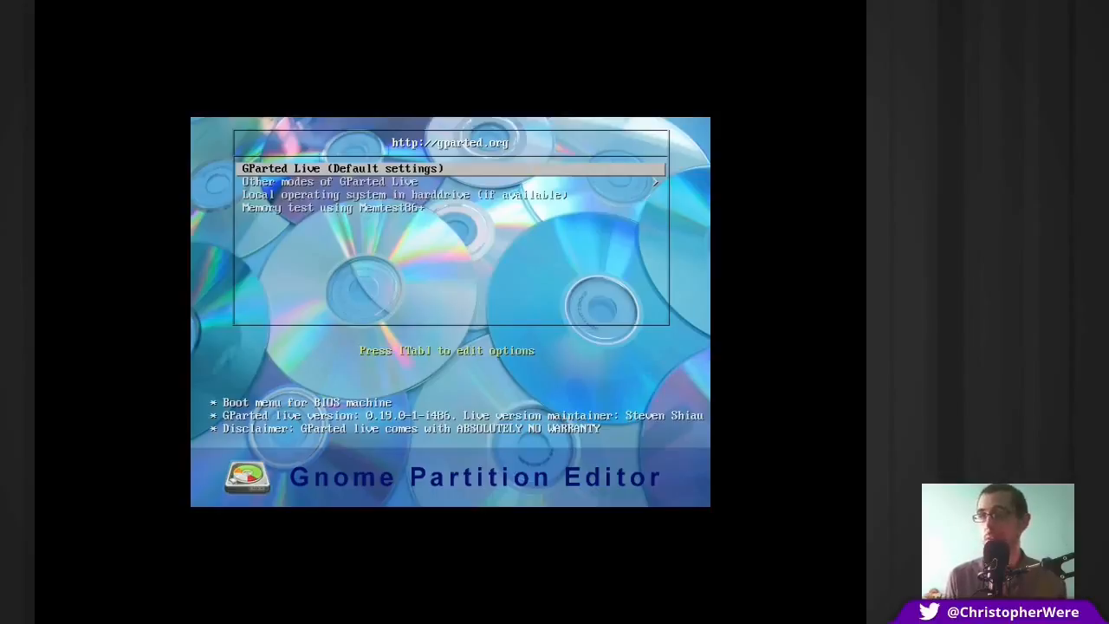
# Boot GParted Live with default settings, using the options Don't touch keymap, US English (33) and mode 0 to start X automatically.
pyautogui.press('Return')
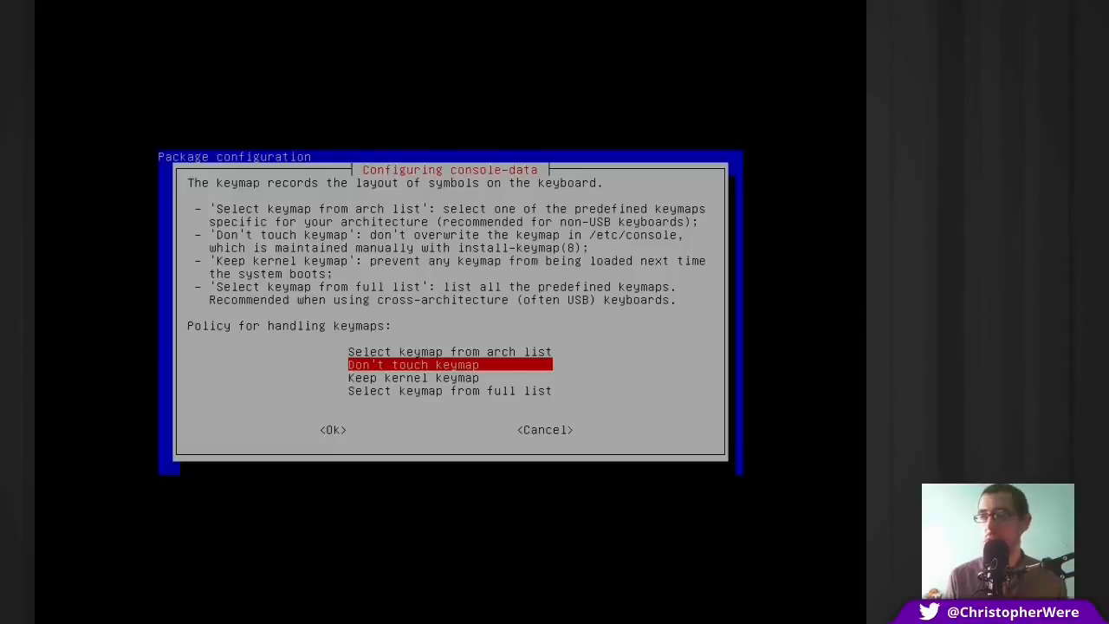
pyautogui.press('Return')
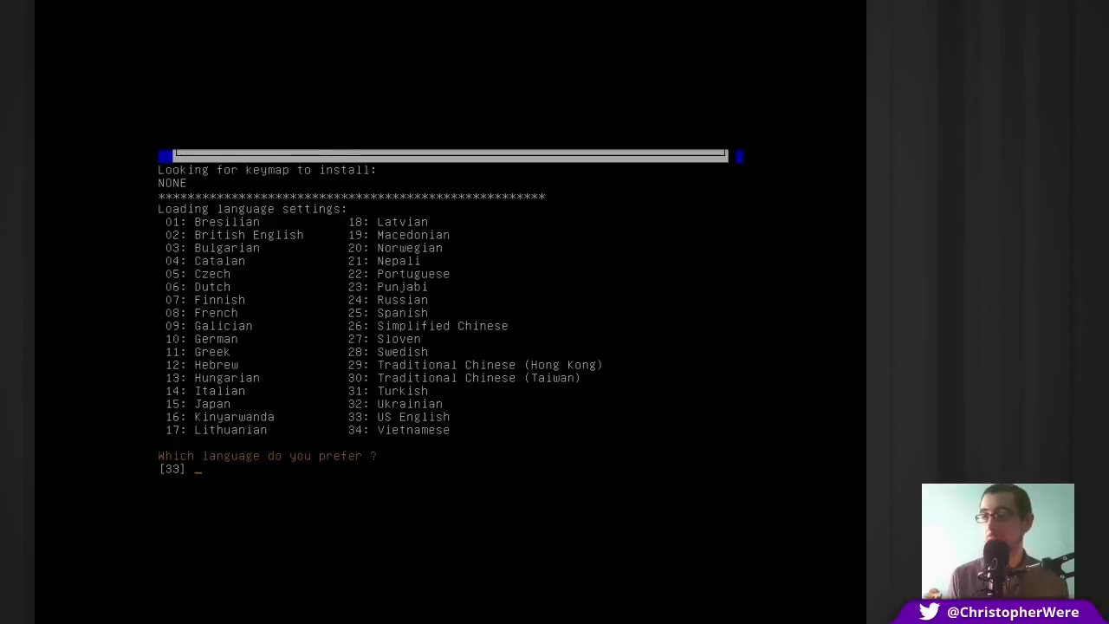
pyautogui.press('Return')
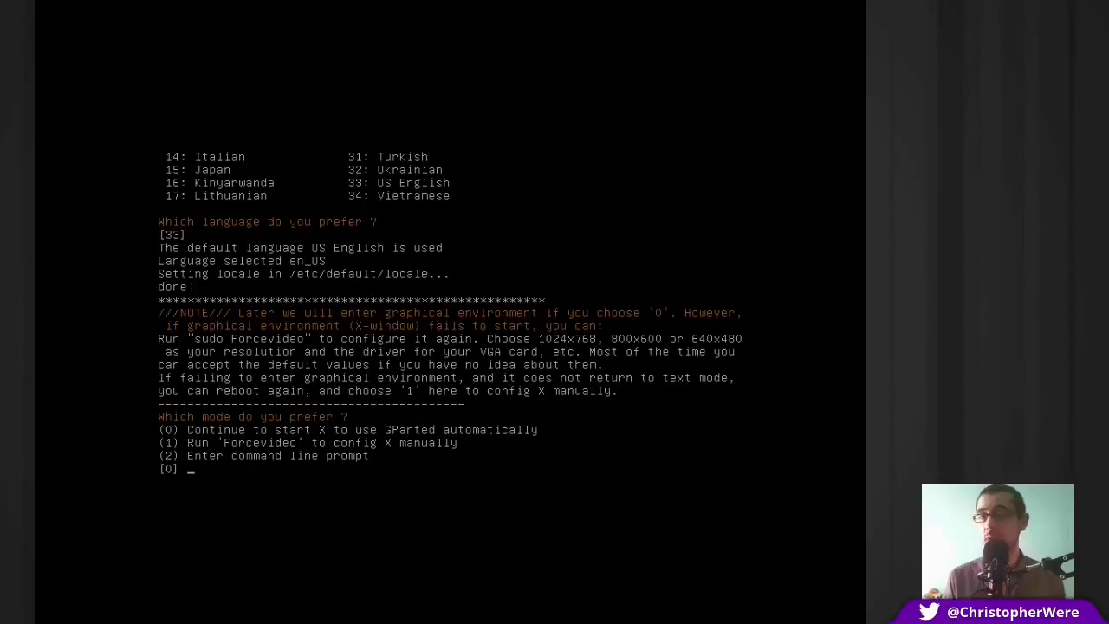
pyautogui.press('Return')
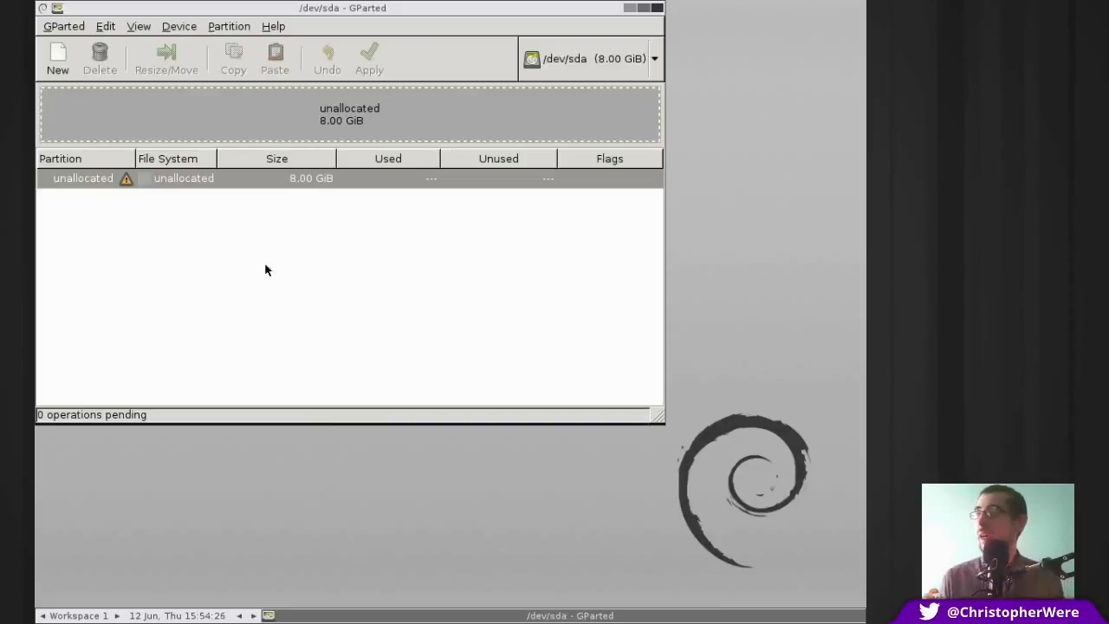
# Maximize the GParted window so it fills the desktop.
pyautogui.moveTo(366, 9); pyautogui.dragTo(411, 57)
pyautogui.doubleClick(412, 57)
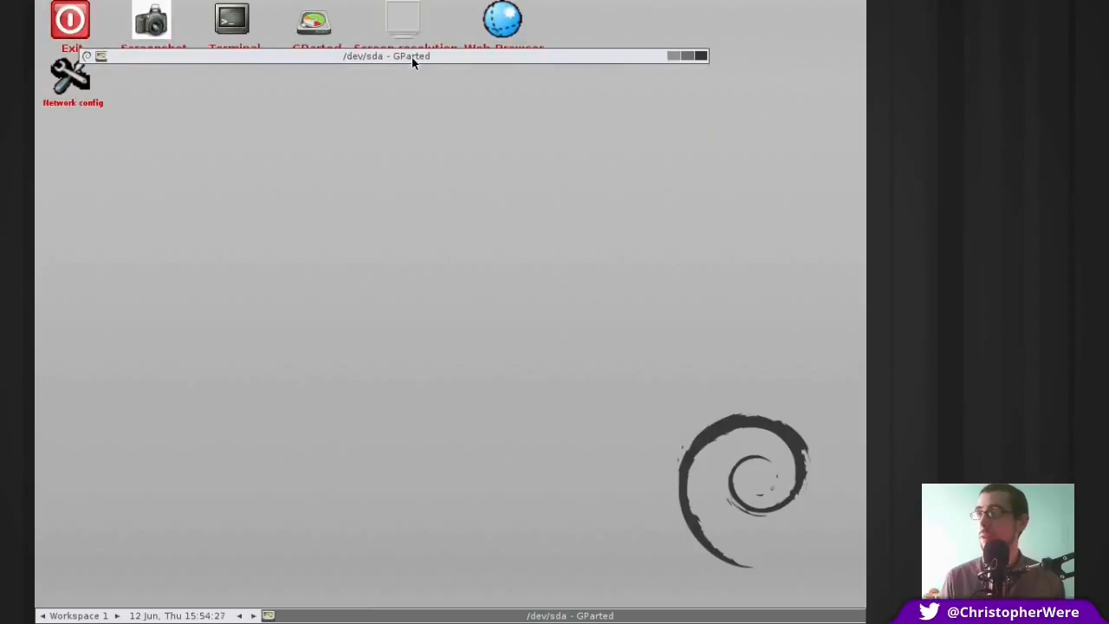
pyautogui.doubleClick(412, 57)
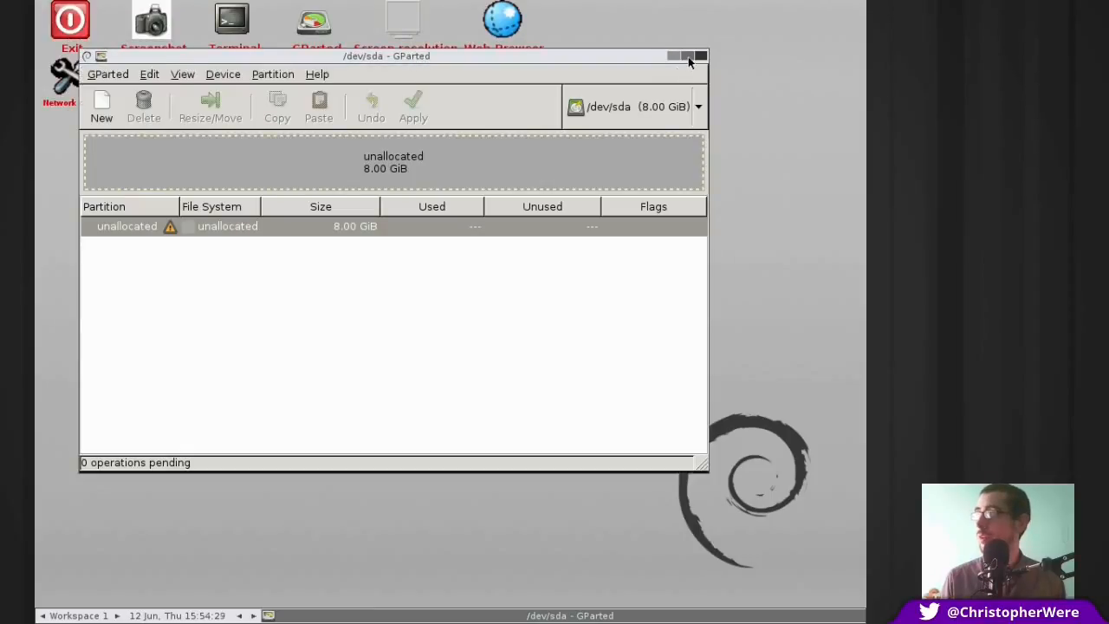
pyautogui.click(688, 56)
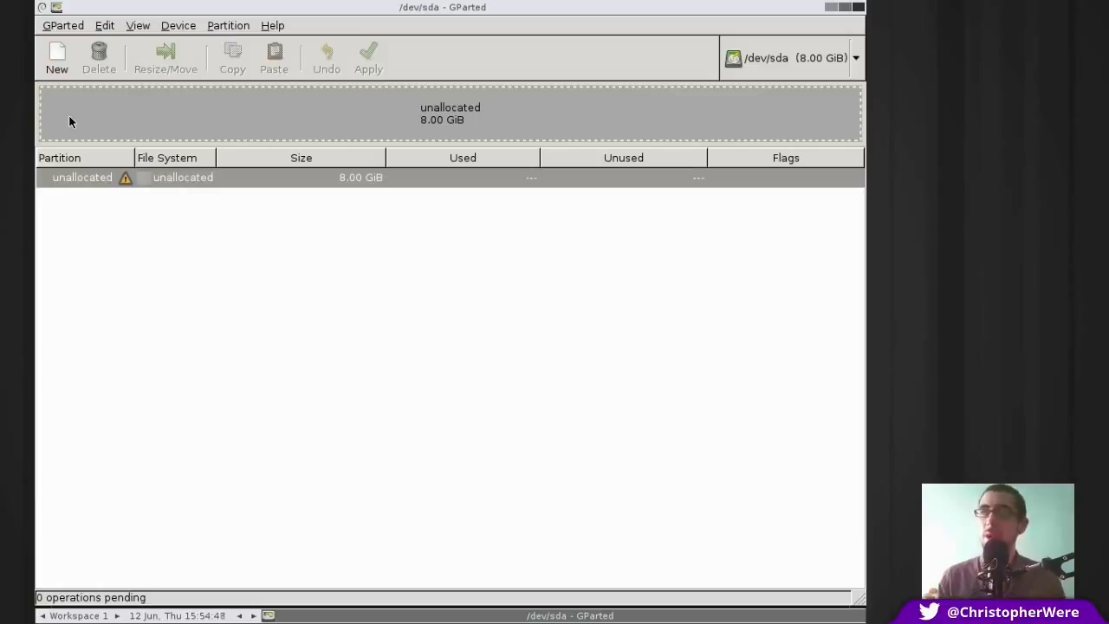
# Try to create a new partition in the unallocated space of /dev/sda.
pyautogui.click(293, 310)
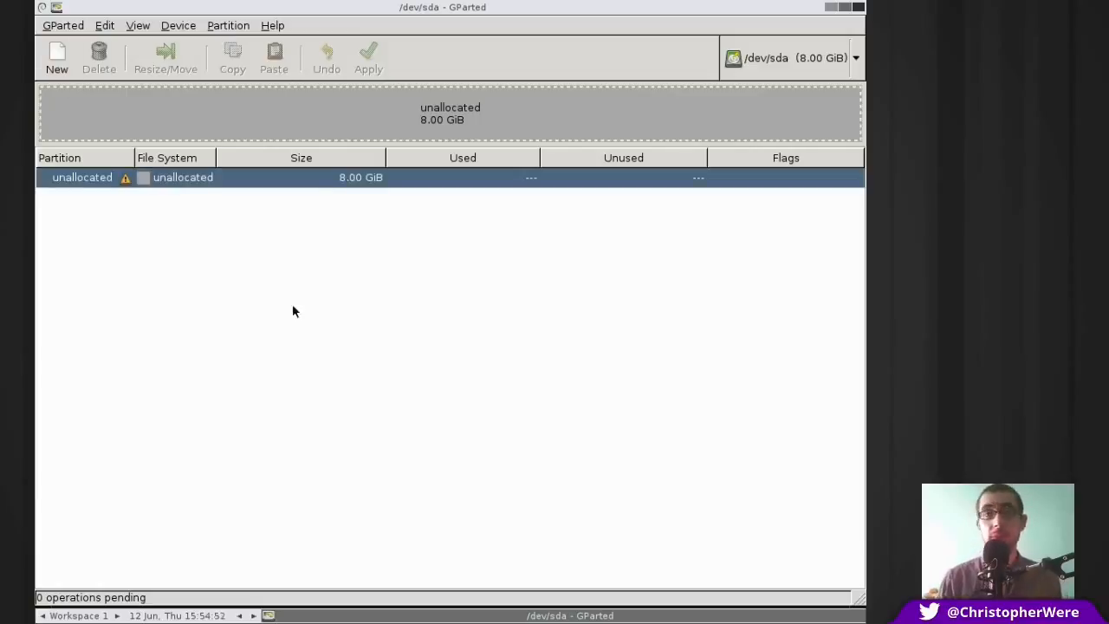
pyautogui.click(60, 63)
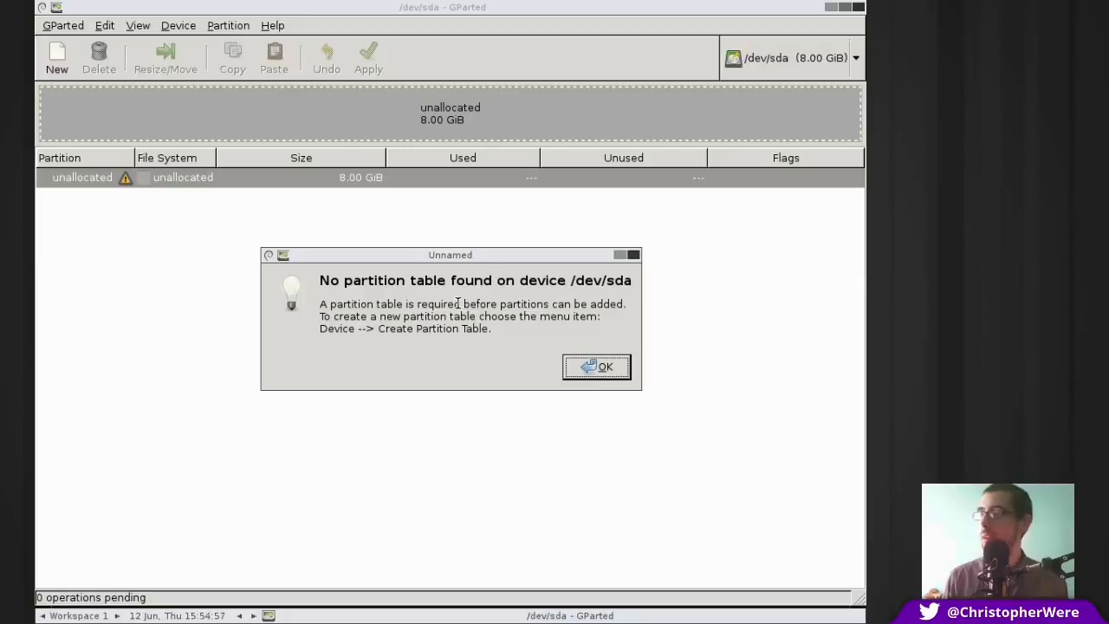
pyautogui.click(611, 373)
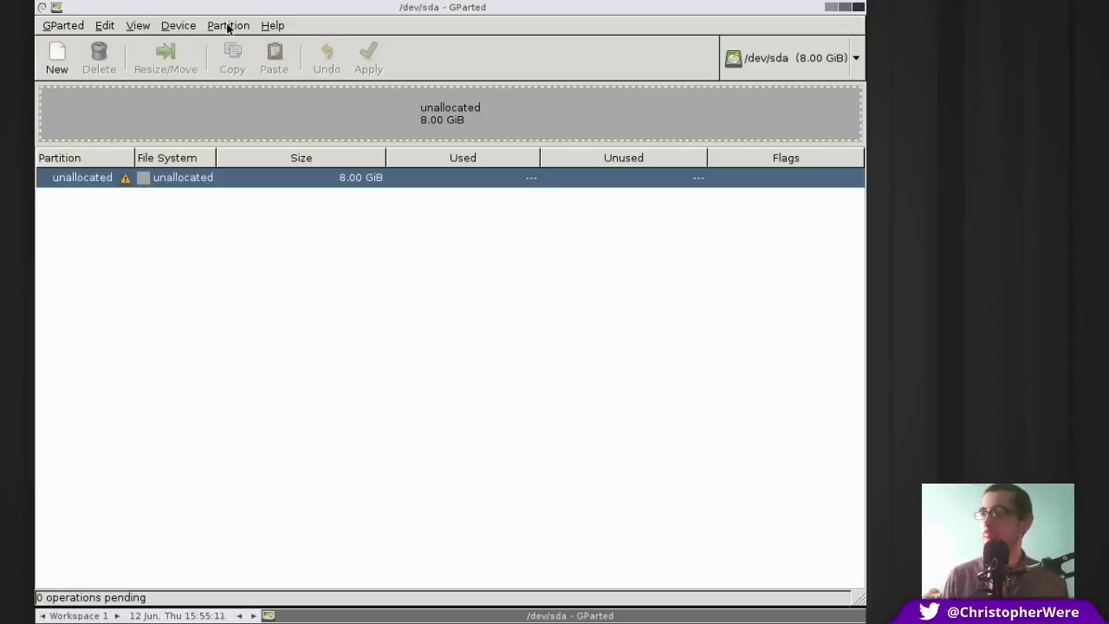
# Create a new partition table of type msdos on /dev/sda.
pyautogui.click(174, 25)
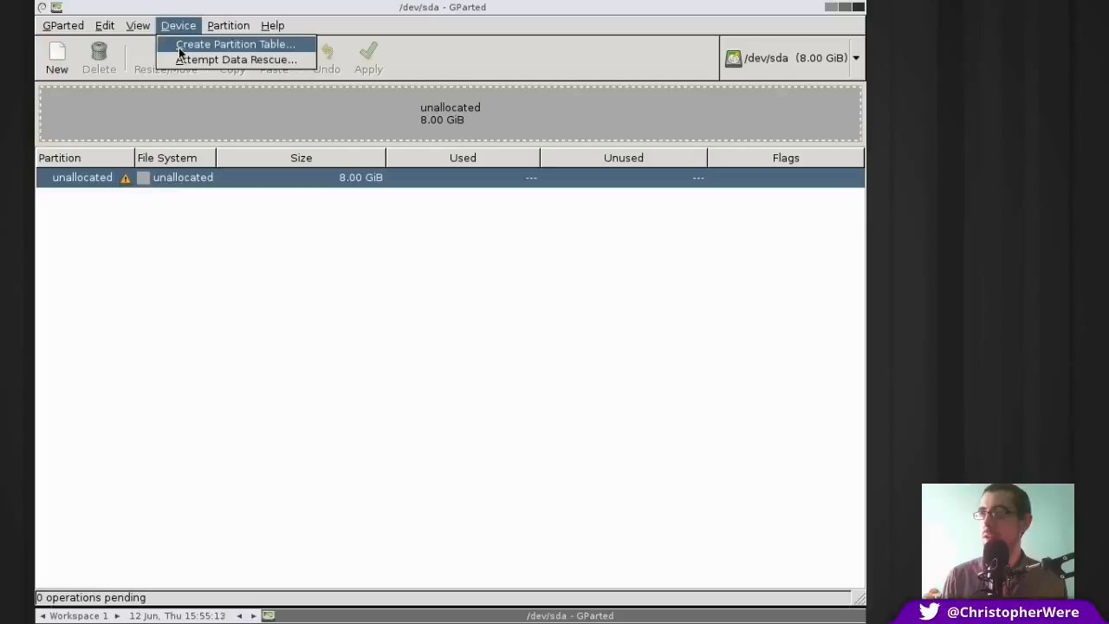
pyautogui.click(180, 45)
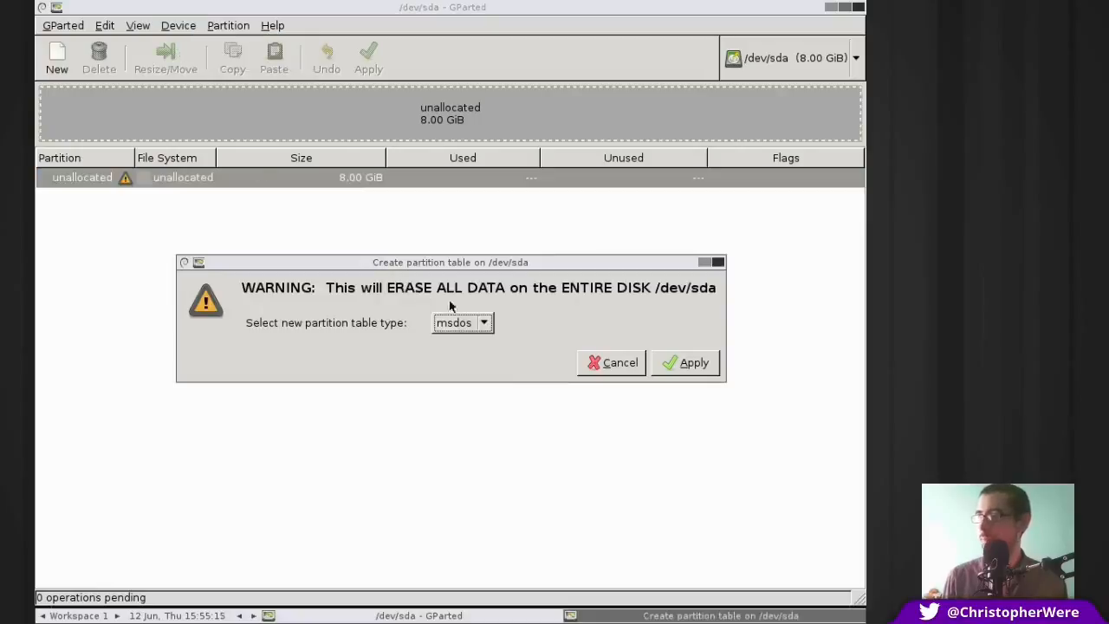
pyautogui.click(482, 324)
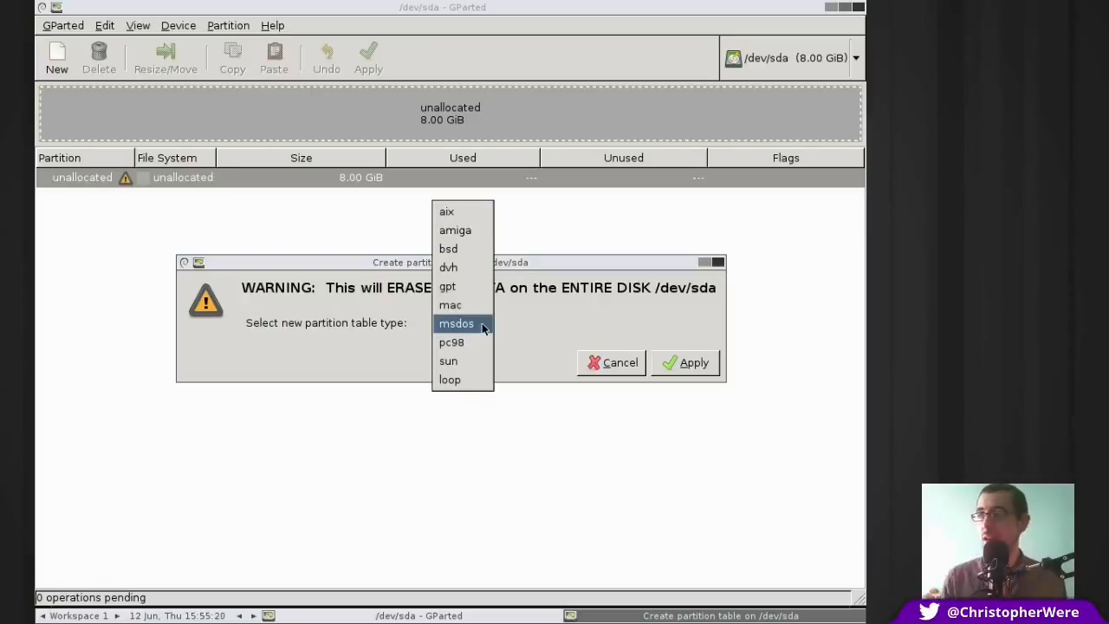
pyautogui.click(483, 327)
pyautogui.click(701, 366)
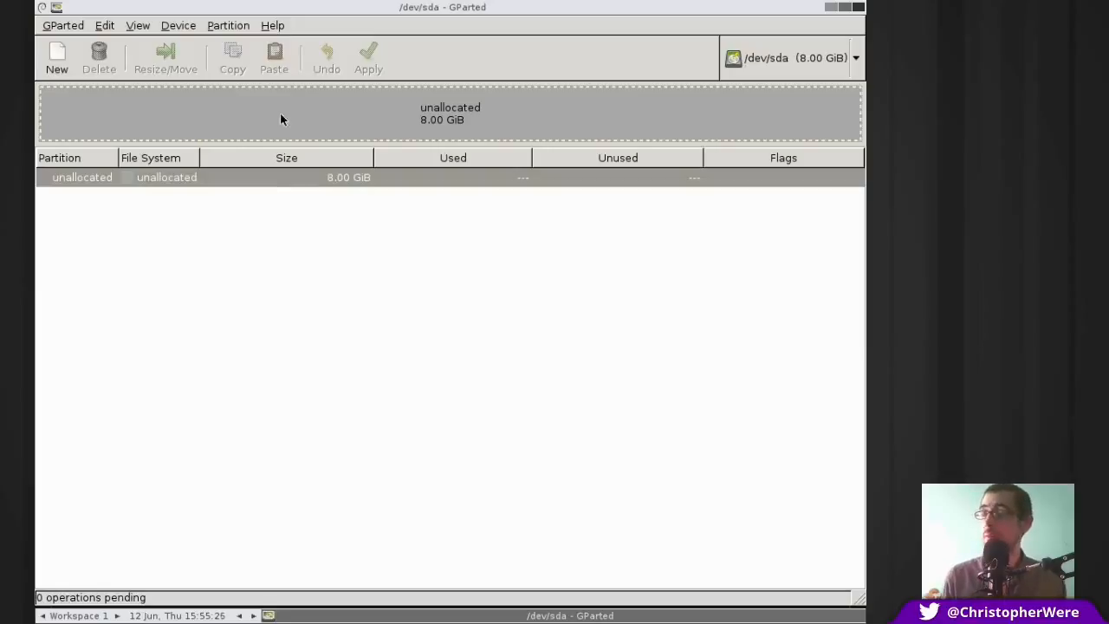
# Add a primary linux-swap partition of about 360 MiB at the end of the unallocated disk space.
pyautogui.click(235, 273)
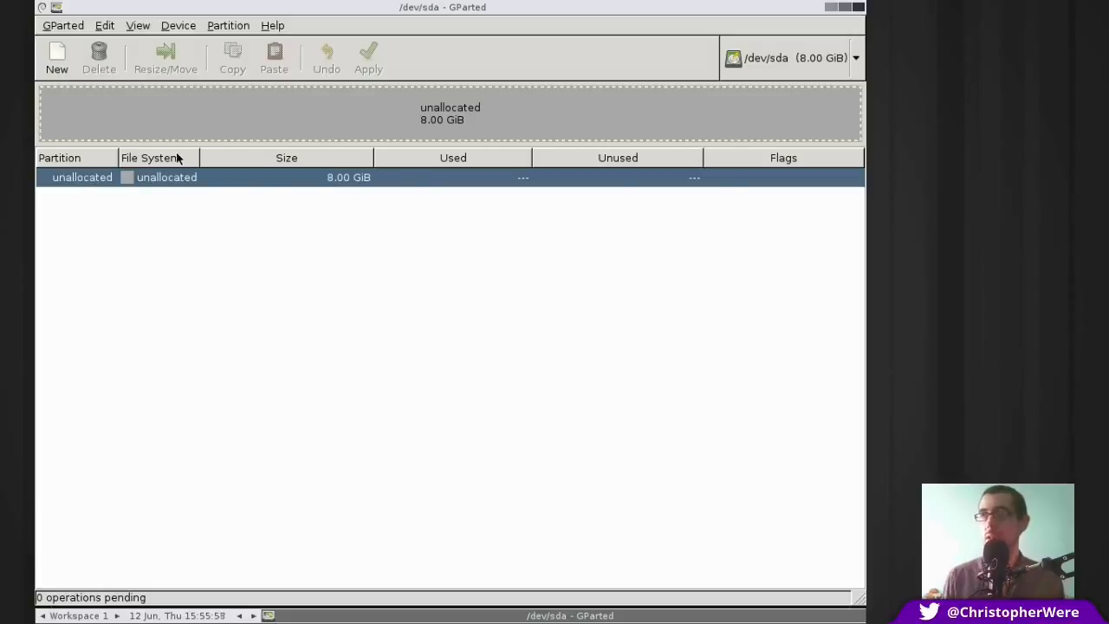
pyautogui.click(57, 72)
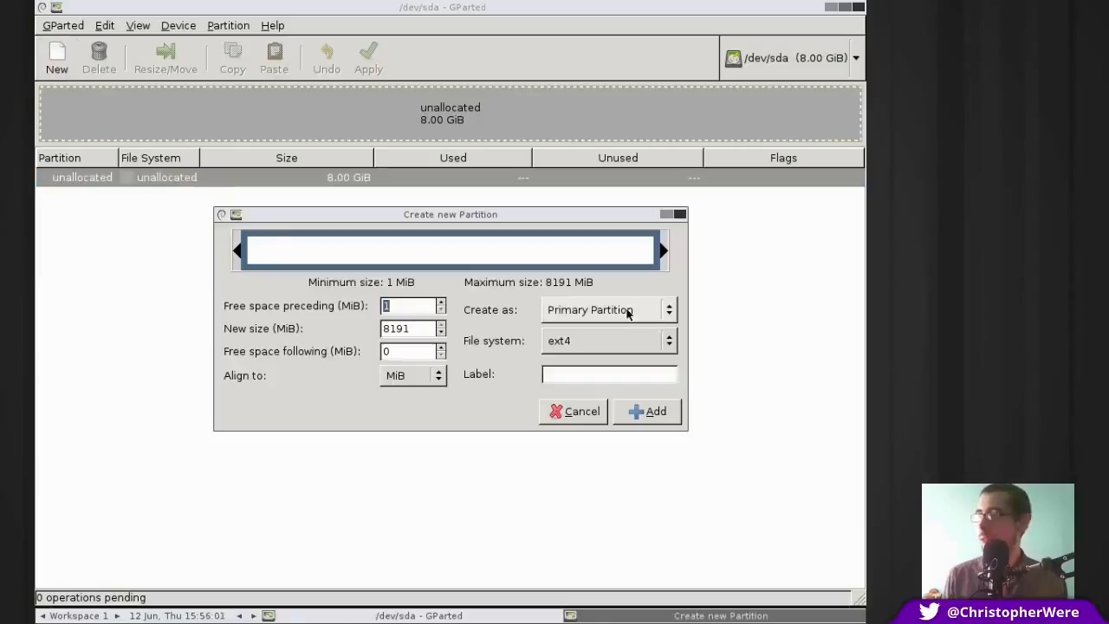
pyautogui.click(628, 314)
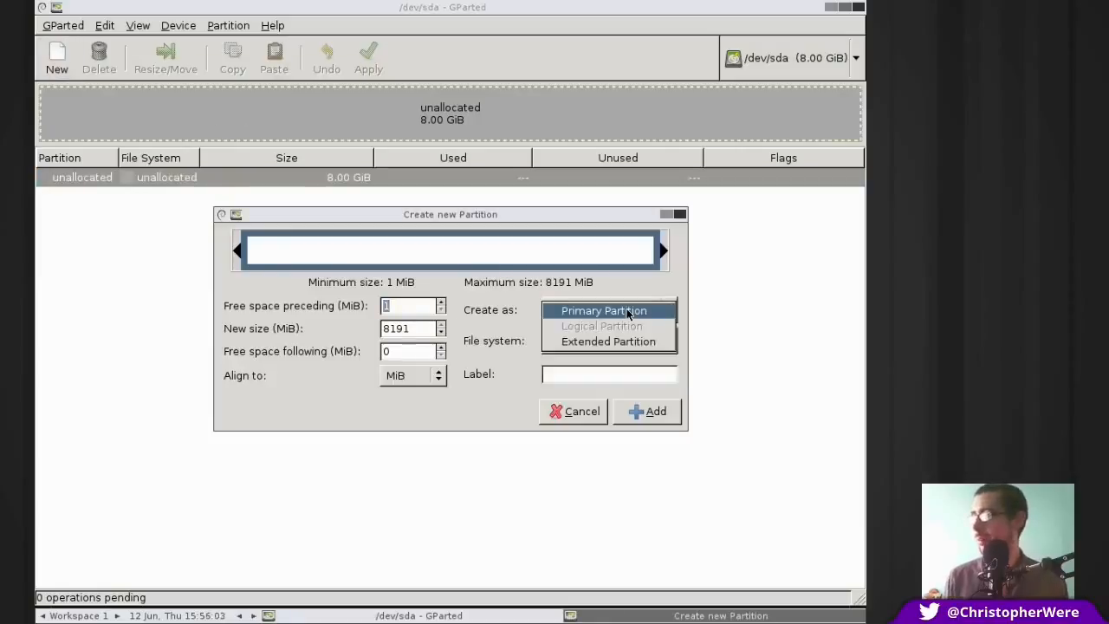
pyautogui.click(628, 314)
pyautogui.click(570, 347)
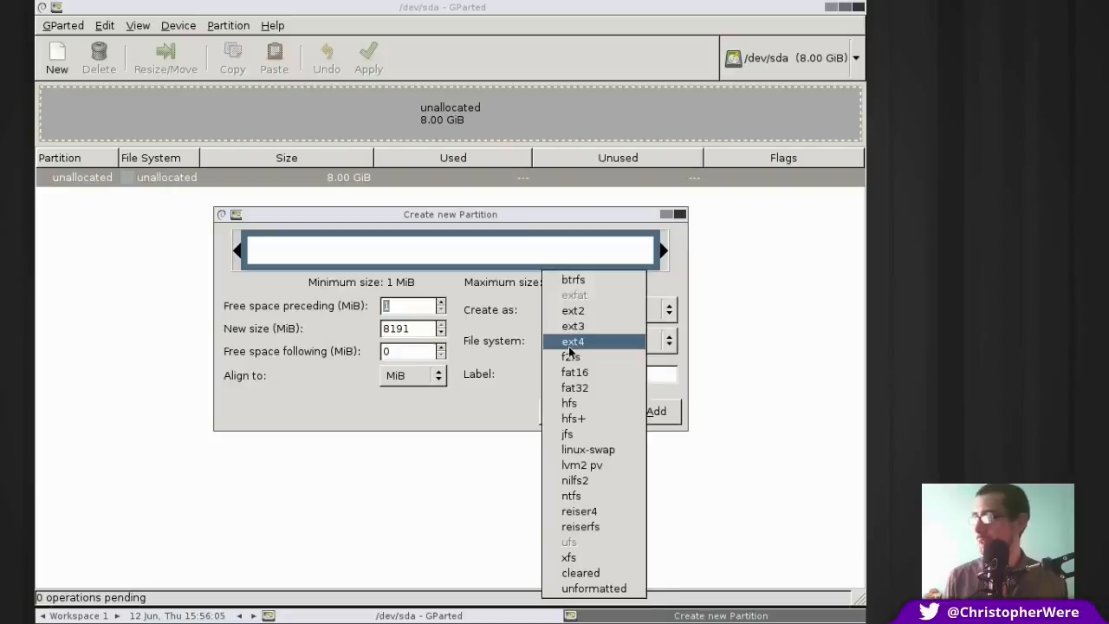
pyautogui.click(594, 450)
pyautogui.moveTo(244, 252); pyautogui.dragTo(616, 249)
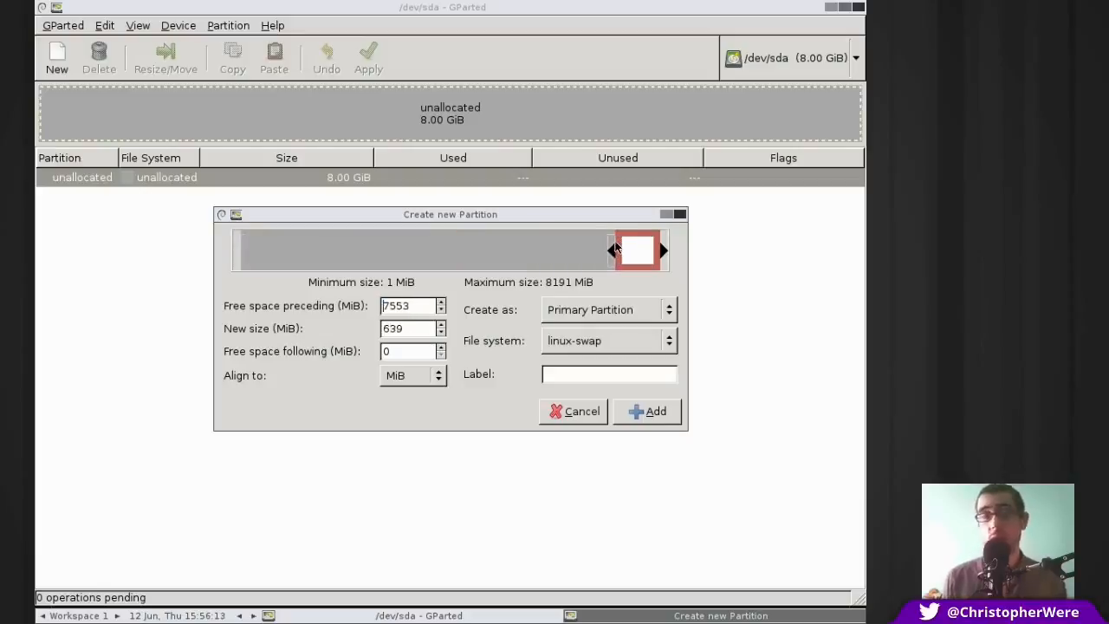
pyautogui.moveTo(615, 249); pyautogui.dragTo(597, 239)
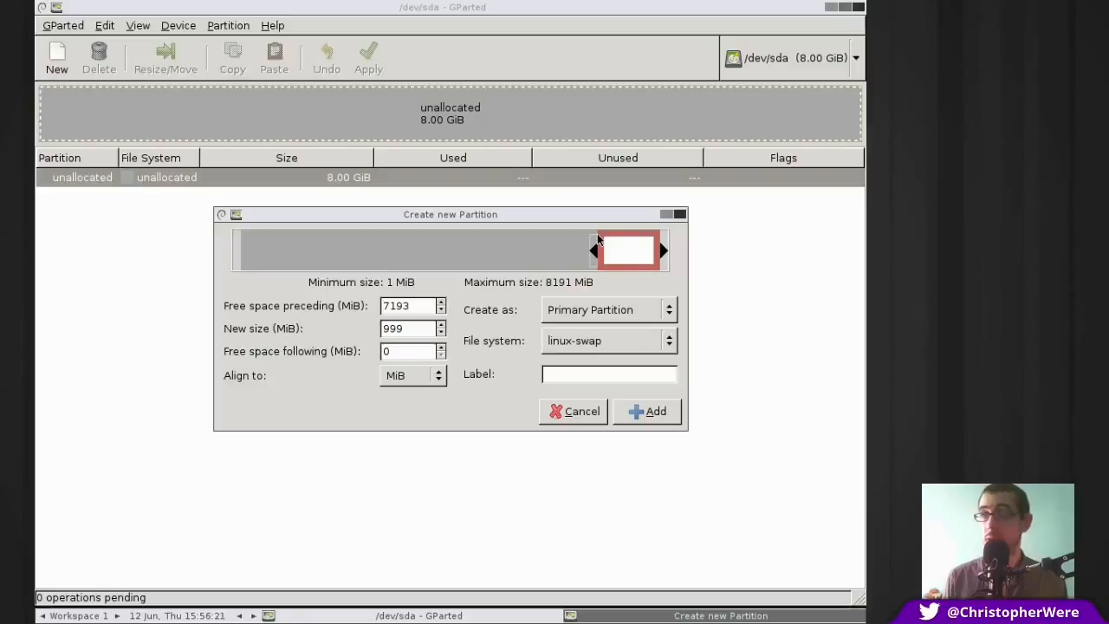
pyautogui.moveTo(597, 239); pyautogui.dragTo(630, 249)
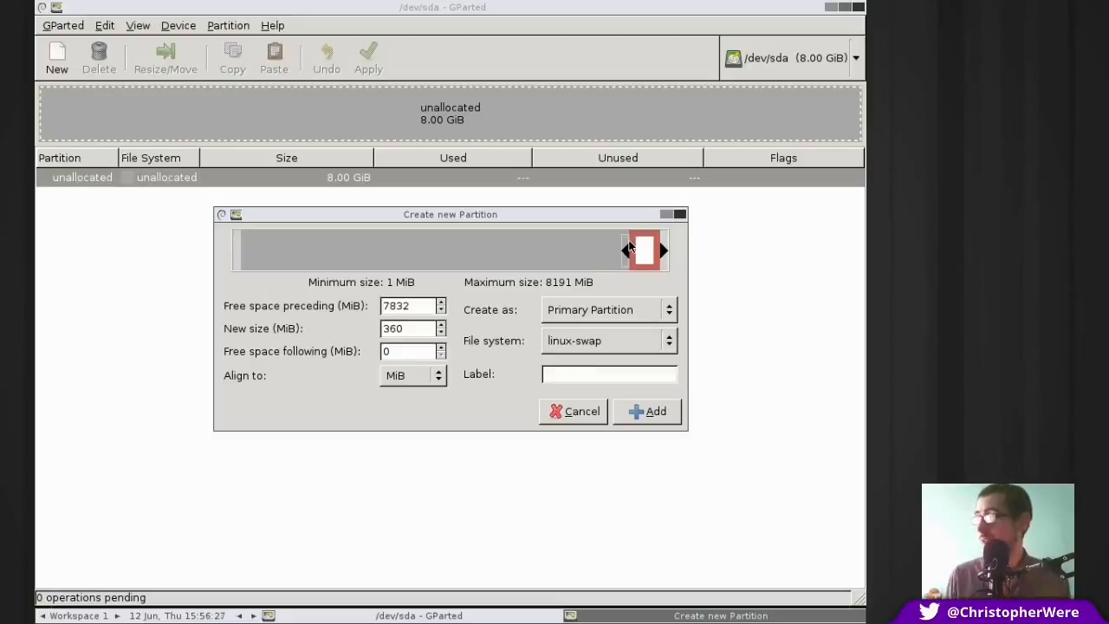
pyautogui.click(636, 409)
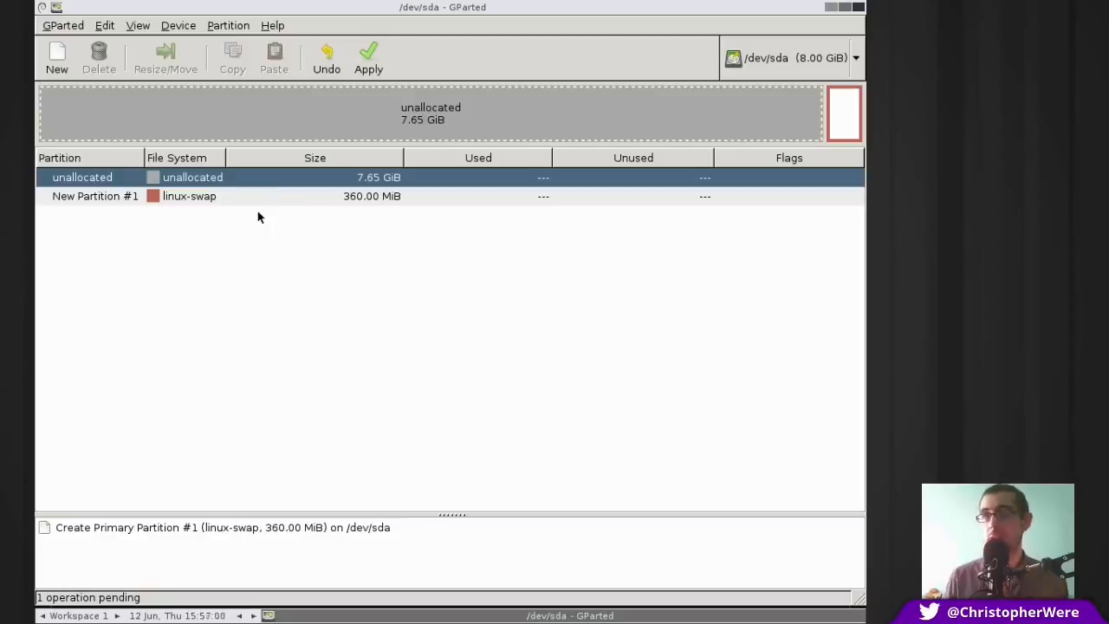
# Add a primary ext4 partition of about 3806 MiB labelled Root at the start of the unallocated space.
pyautogui.click(55, 58)
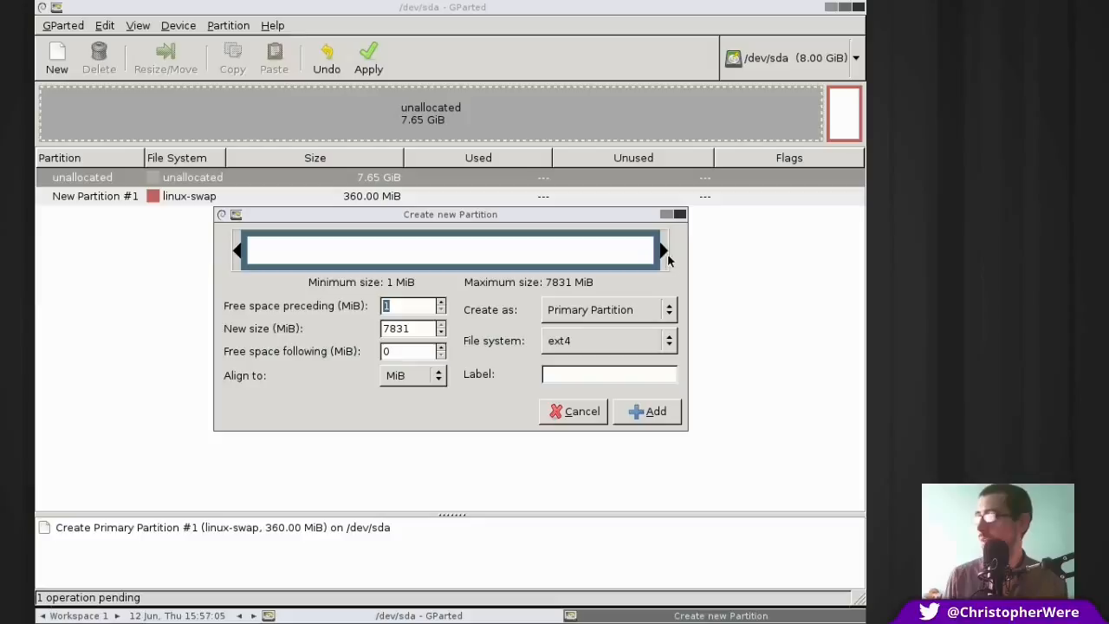
pyautogui.moveTo(662, 250); pyautogui.dragTo(452, 251)
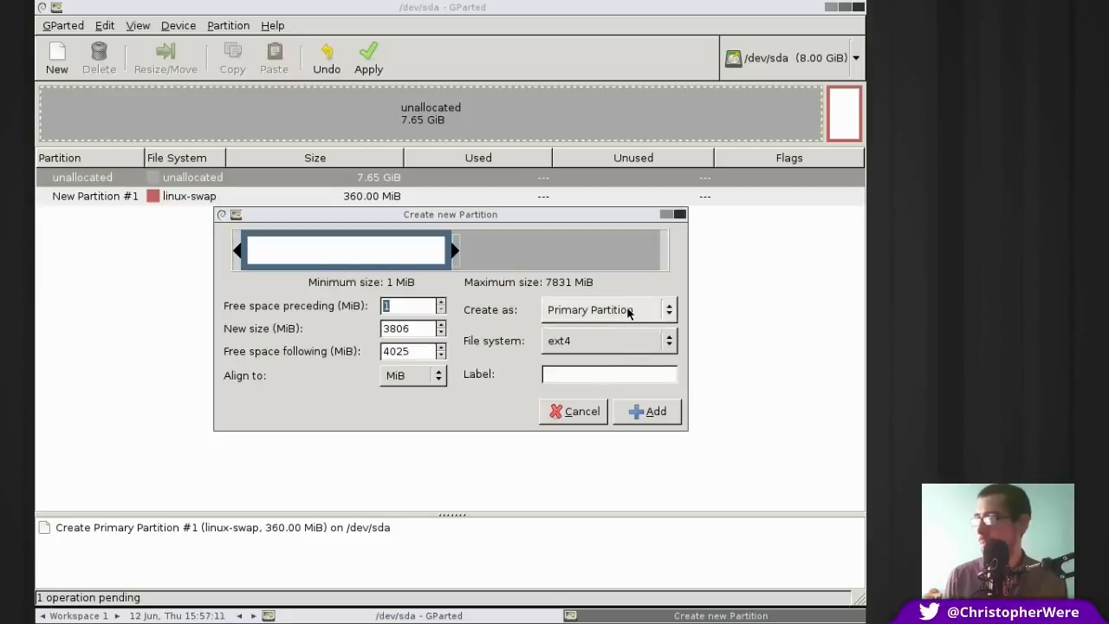
pyautogui.click(595, 351)
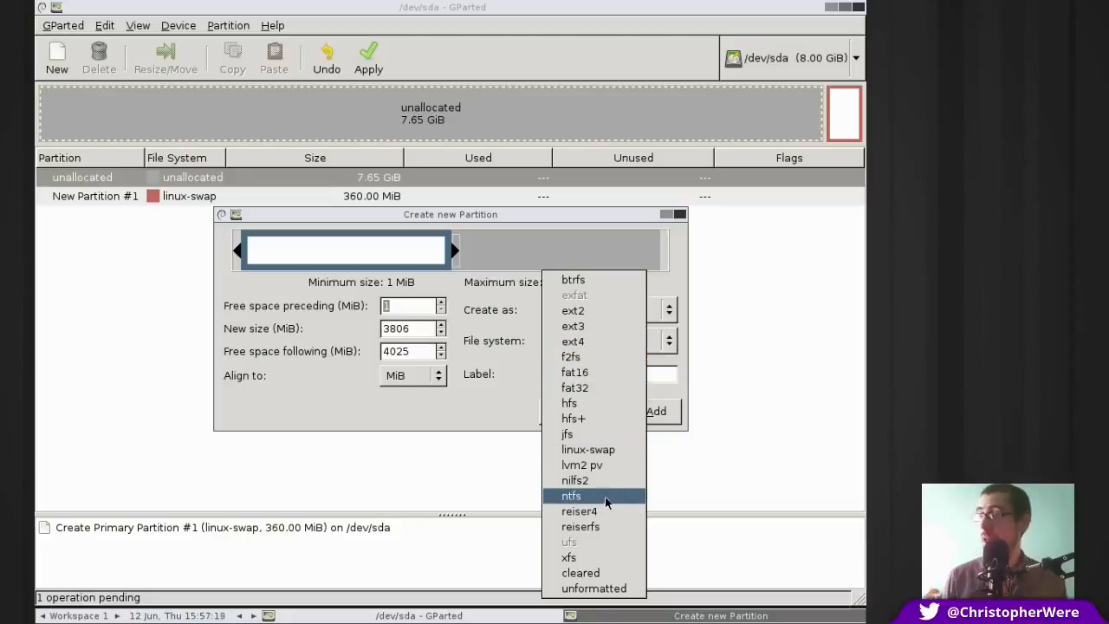
pyautogui.click(513, 211)
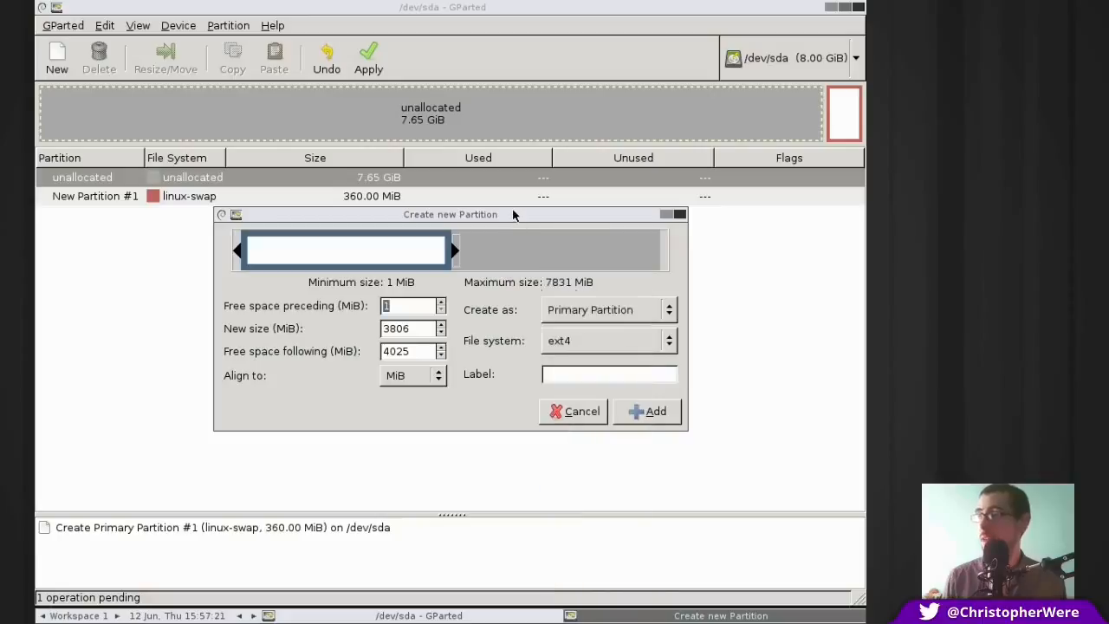
pyautogui.moveTo(512, 209); pyautogui.dragTo(515, 199)
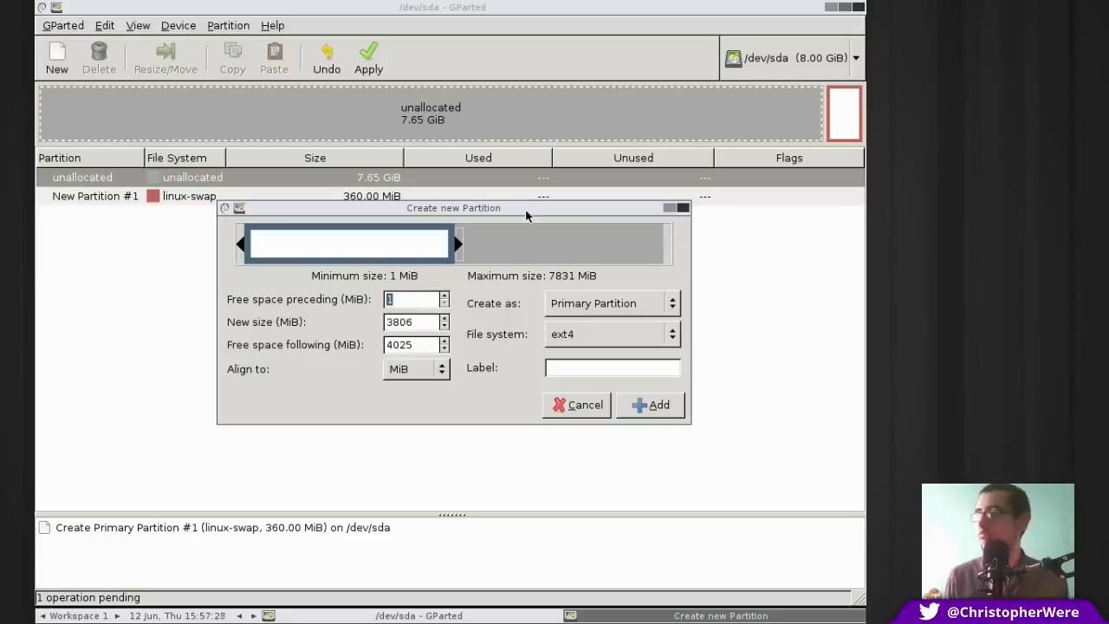
pyautogui.moveTo(525, 209); pyautogui.dragTo(525, 216)
pyautogui.click(583, 377)
pyautogui.write('Root')
pyautogui.click(668, 415)
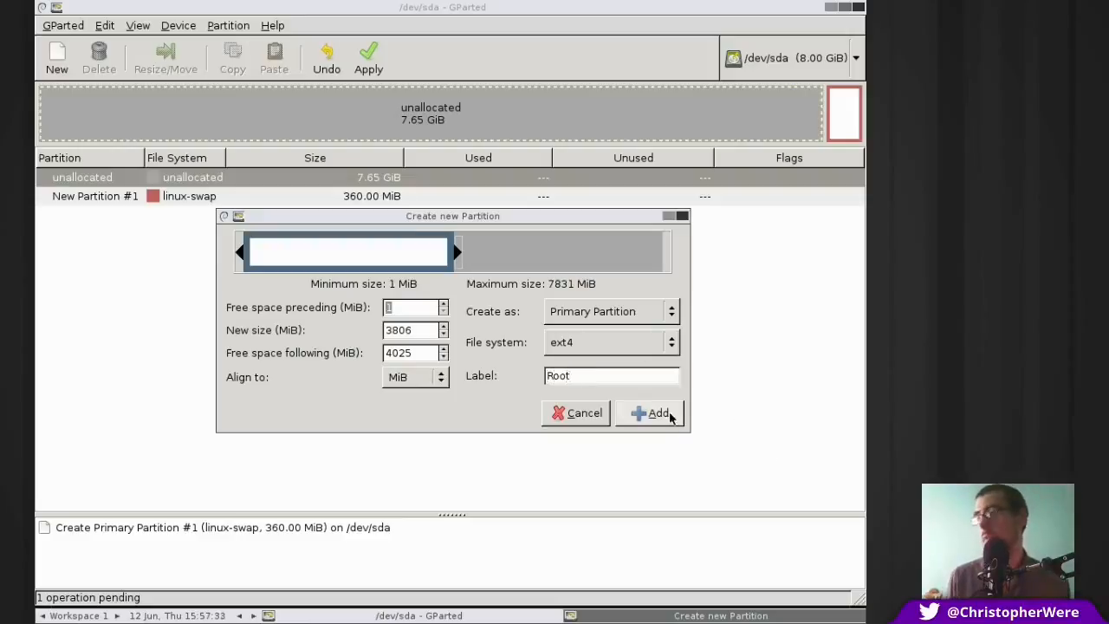
# Add a primary ext4 partition labelled Home that fills the remaining 4025 MiB of unallocated space.
pyautogui.click(323, 109)
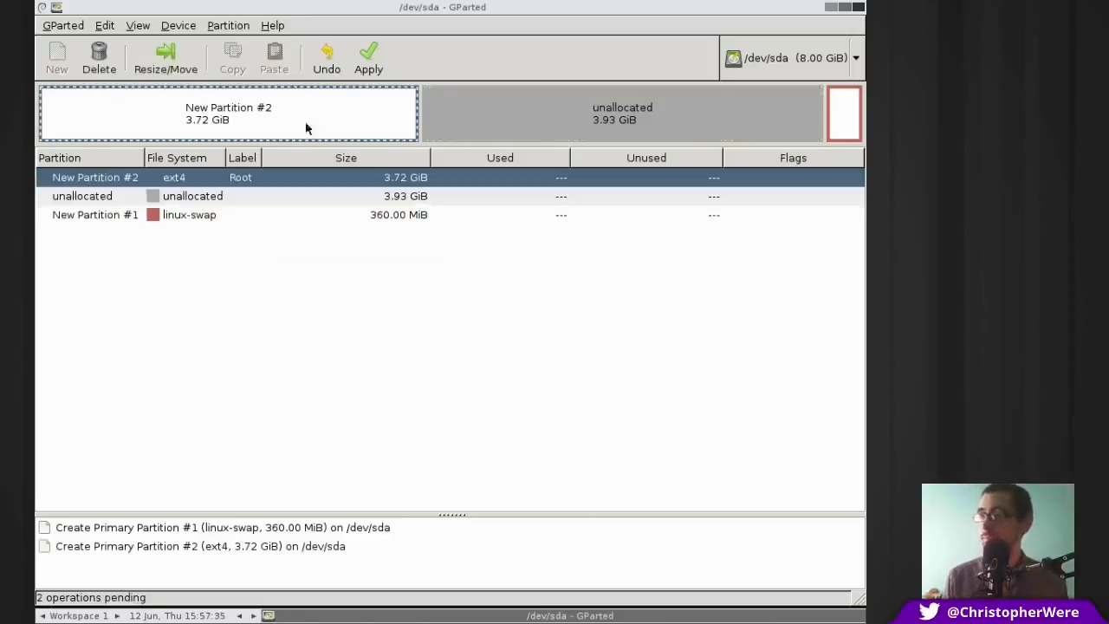
pyautogui.click(223, 195)
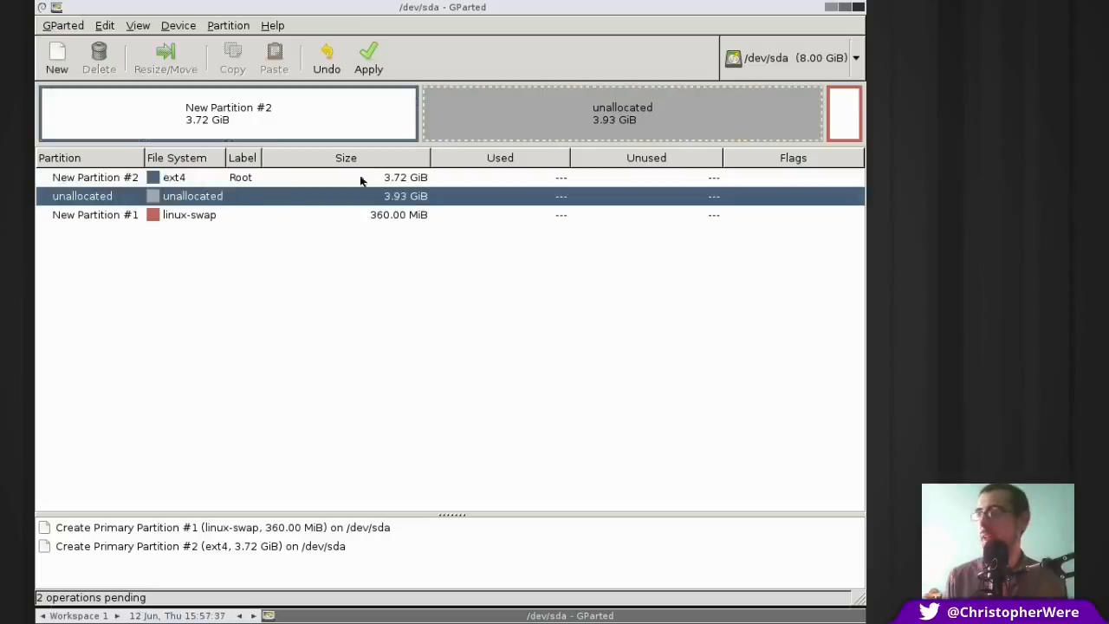
pyautogui.click(59, 63)
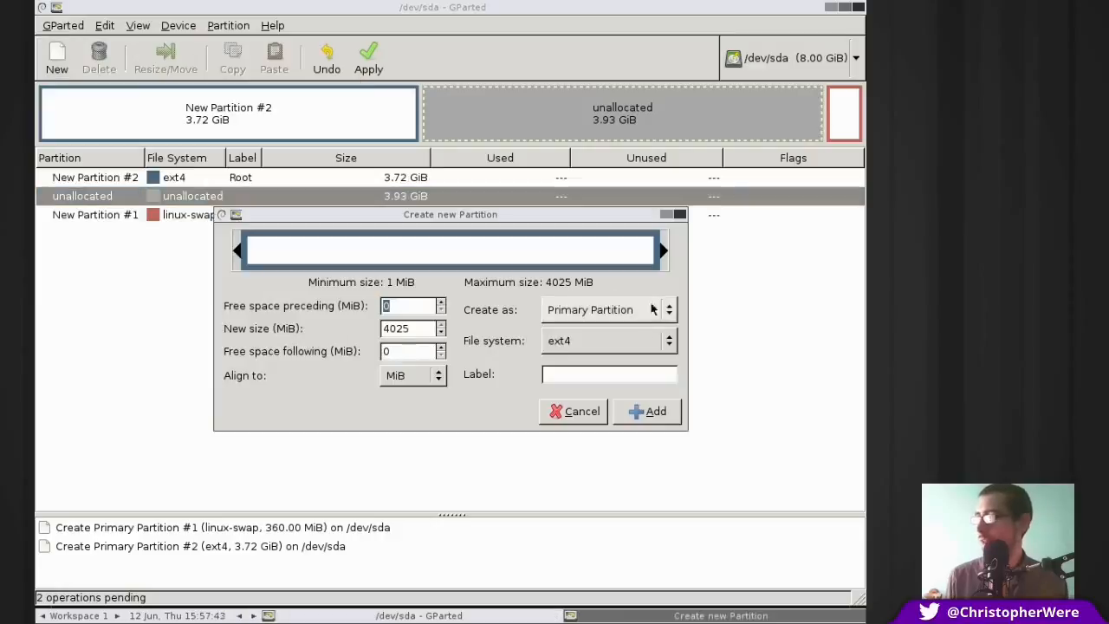
pyautogui.click(562, 373)
pyautogui.write('Home')
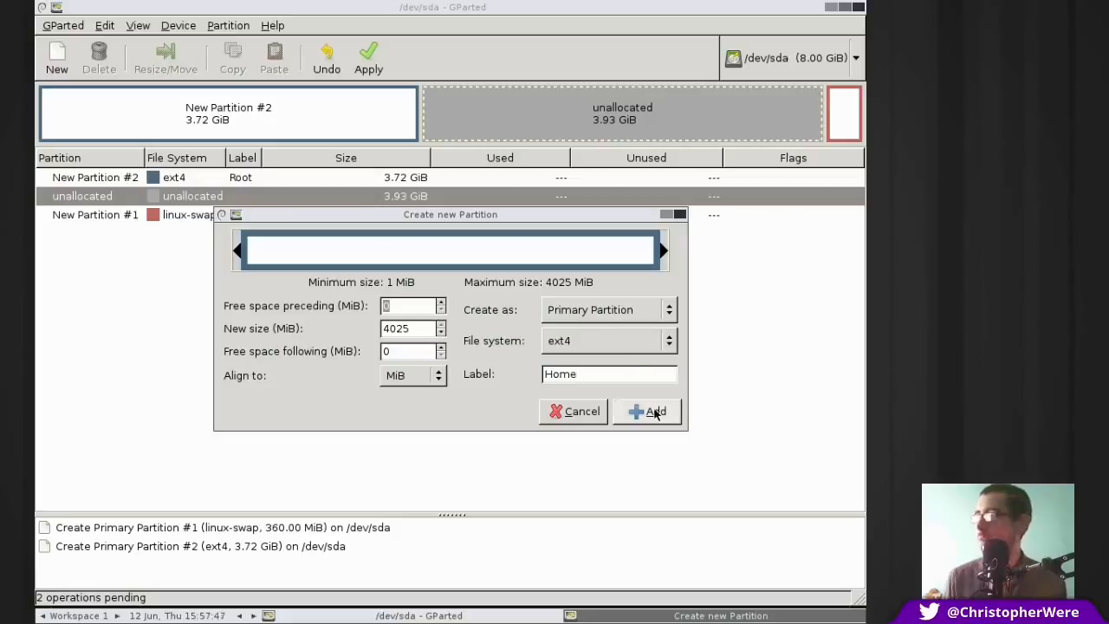
pyautogui.click(653, 411)
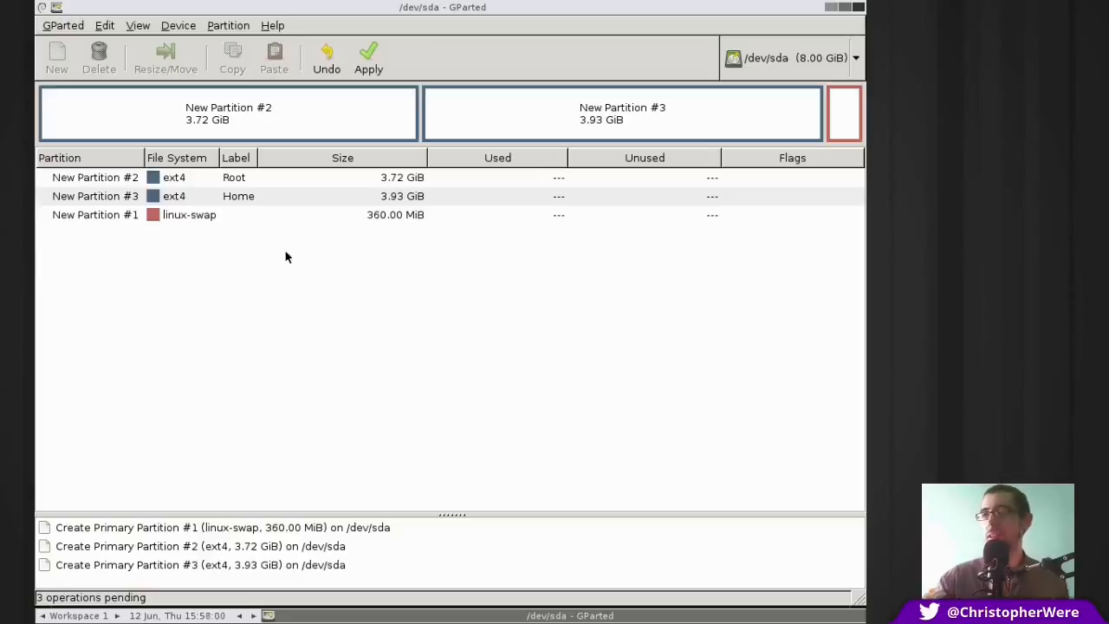
pyautogui.click(190, 214)
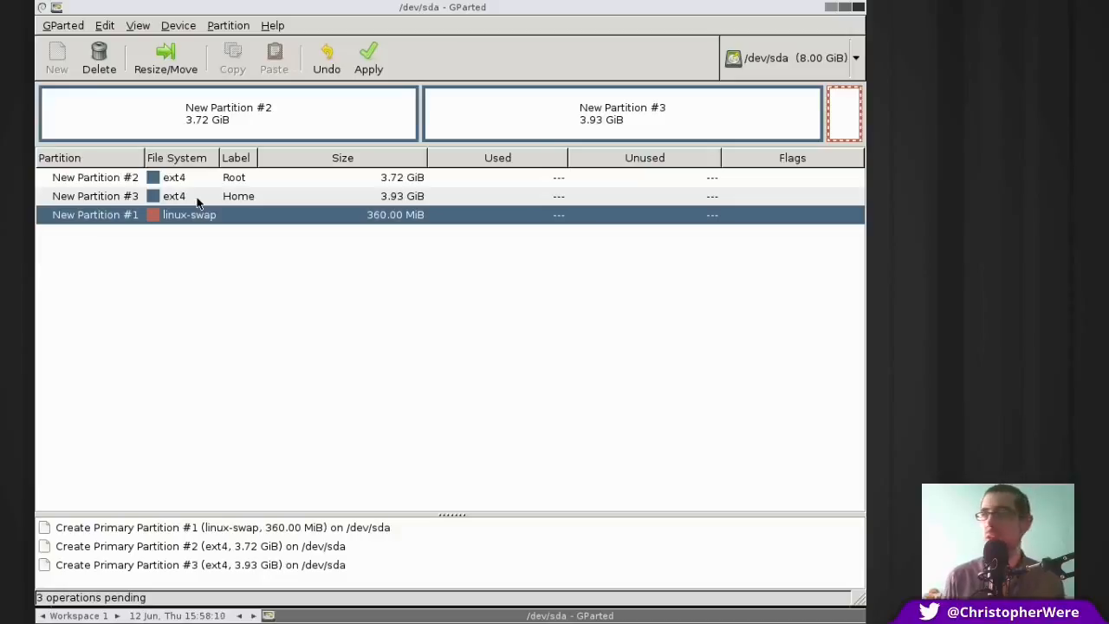
pyautogui.click(341, 115)
pyautogui.click(517, 140)
pyautogui.click(355, 130)
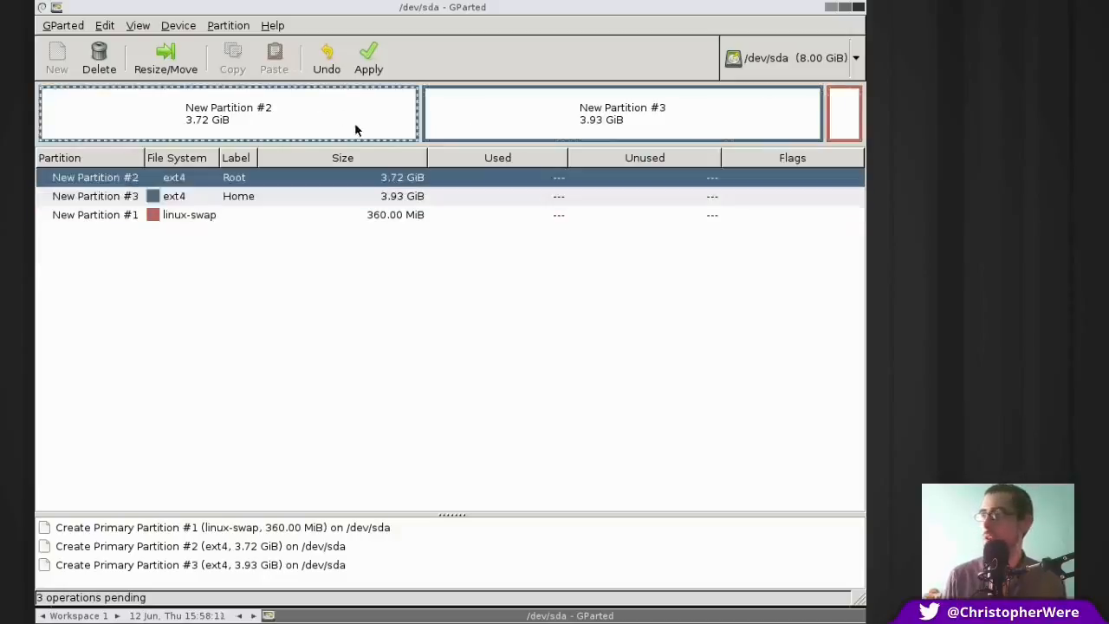
pyautogui.click(495, 103)
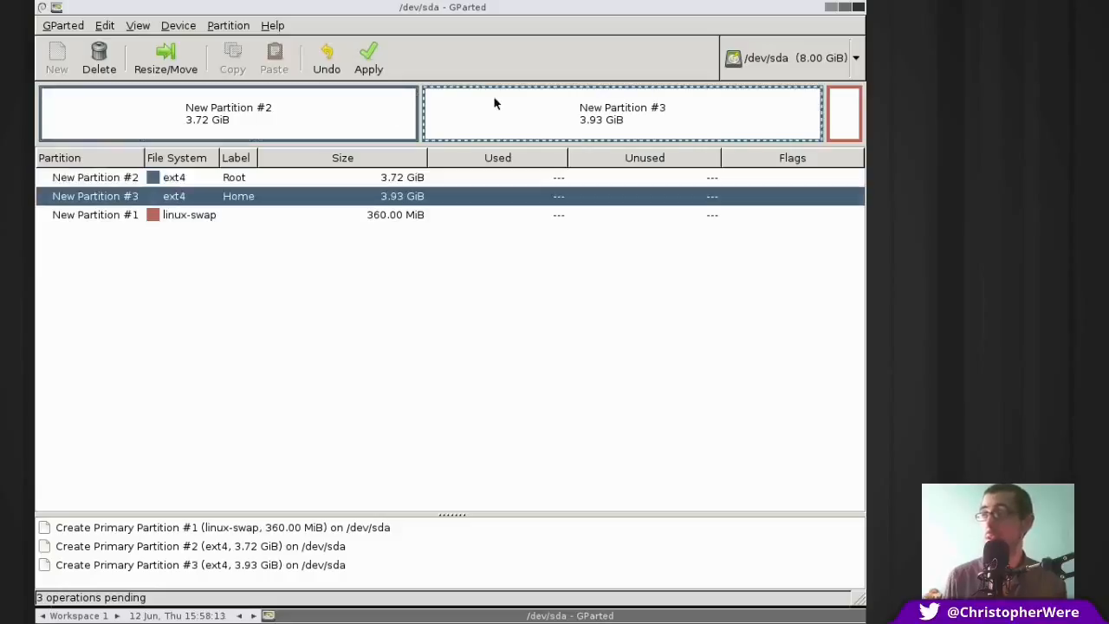
pyautogui.click(397, 108)
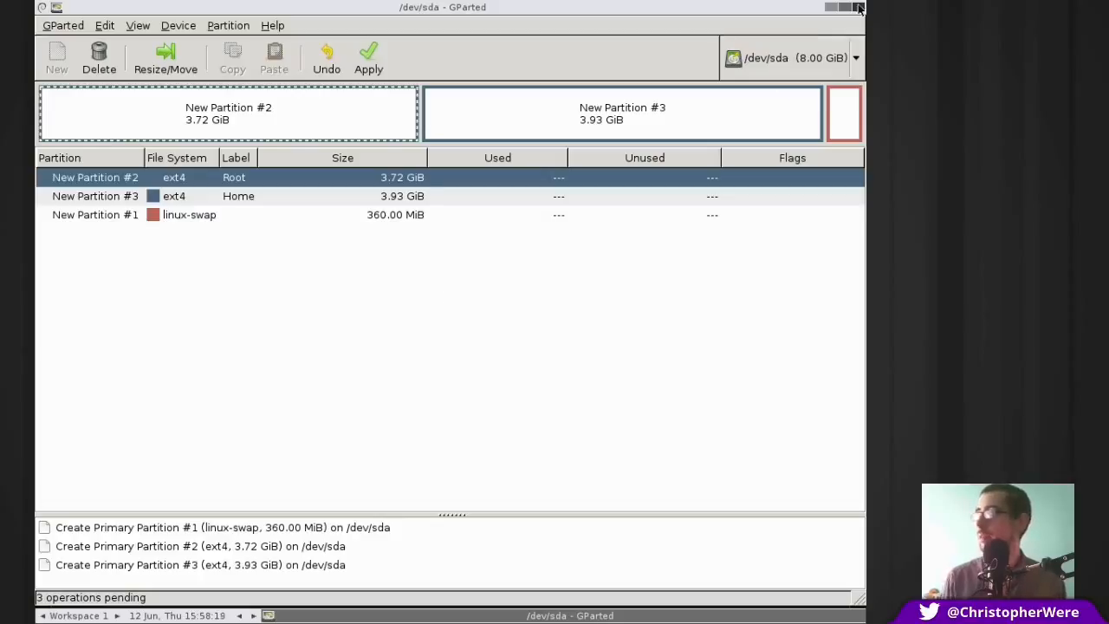
# Apply the three pending partition creations to /dev/sda and dismiss the progress report.
pyautogui.click(368, 61)
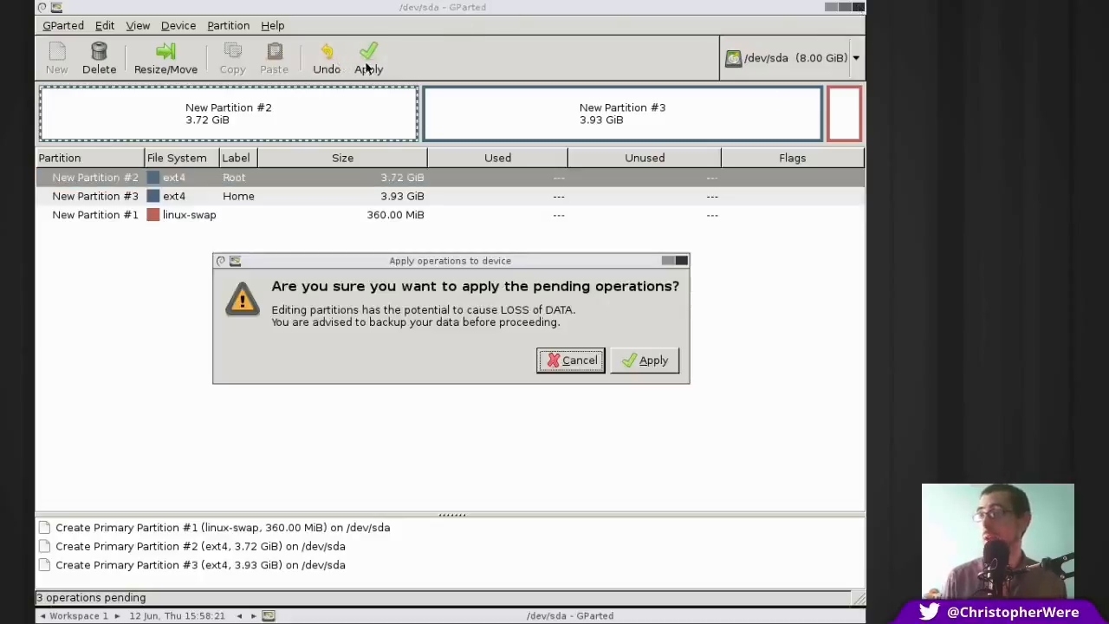
pyautogui.click(652, 362)
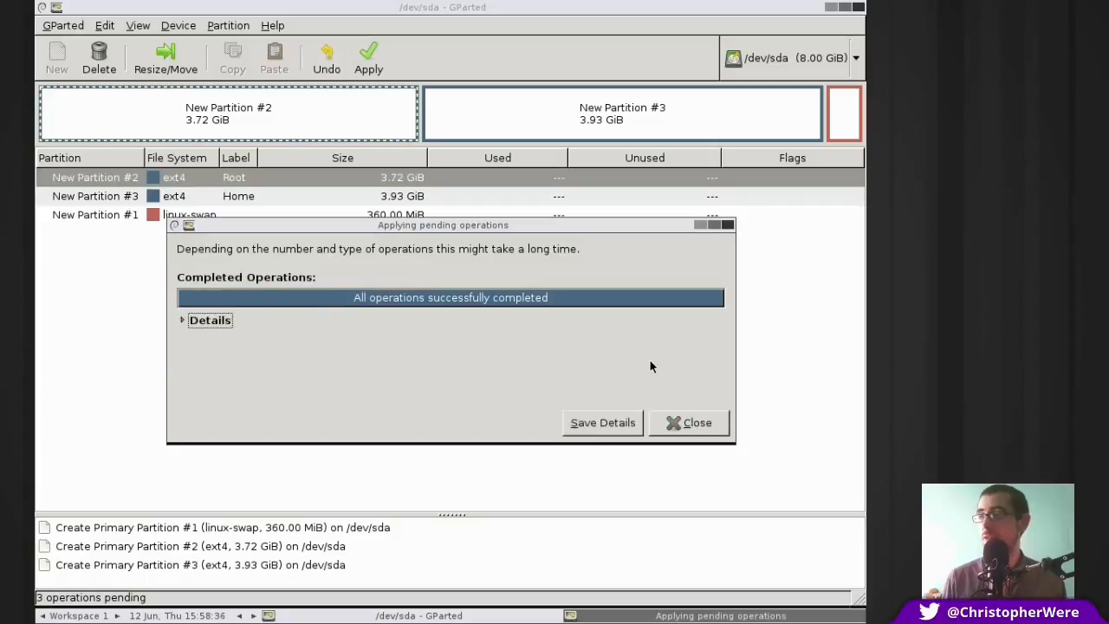
pyautogui.click(697, 421)
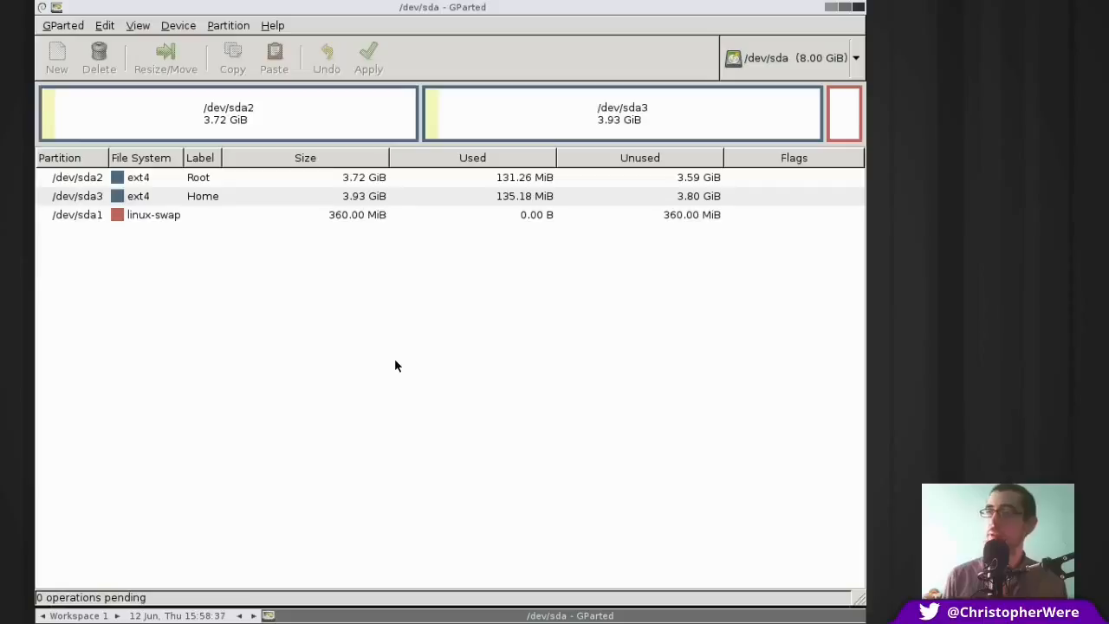
# Shrink the Root partition /dev/sda2 to about 3441 MiB, leaving about 365 MiB free after it, and apply the change.
pyautogui.click(361, 115)
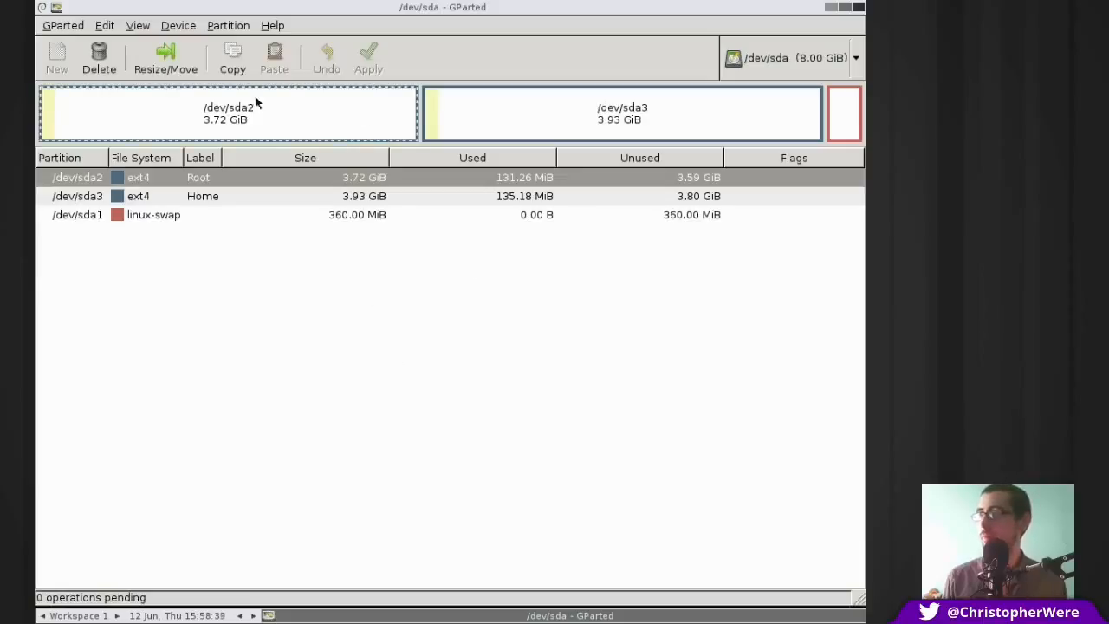
pyautogui.click(190, 55)
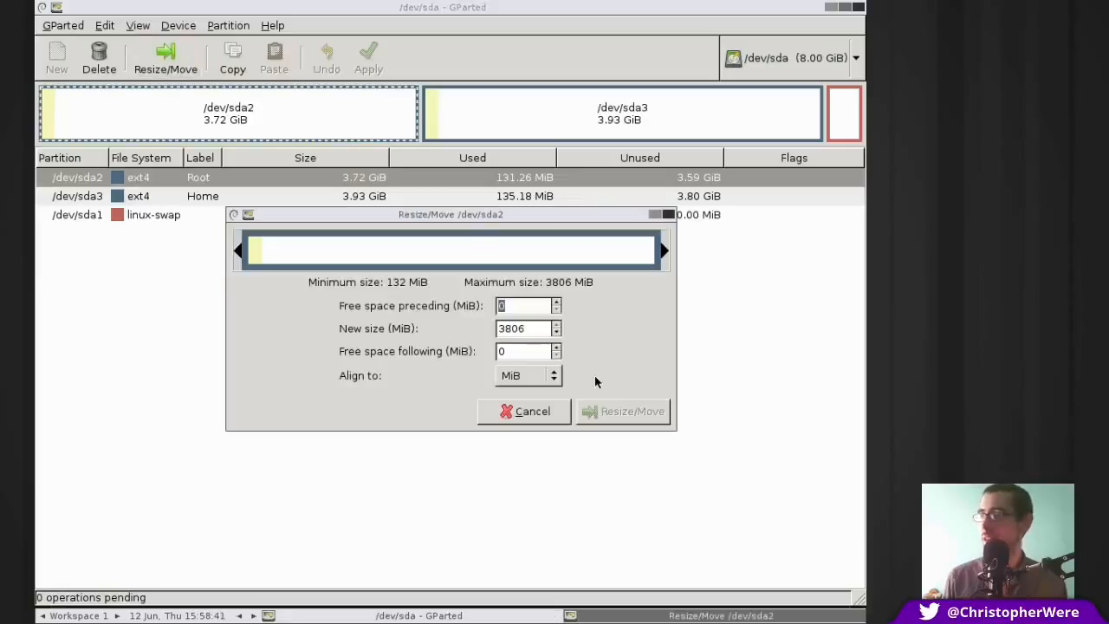
pyautogui.moveTo(663, 250); pyautogui.dragTo(625, 250)
pyautogui.click(624, 411)
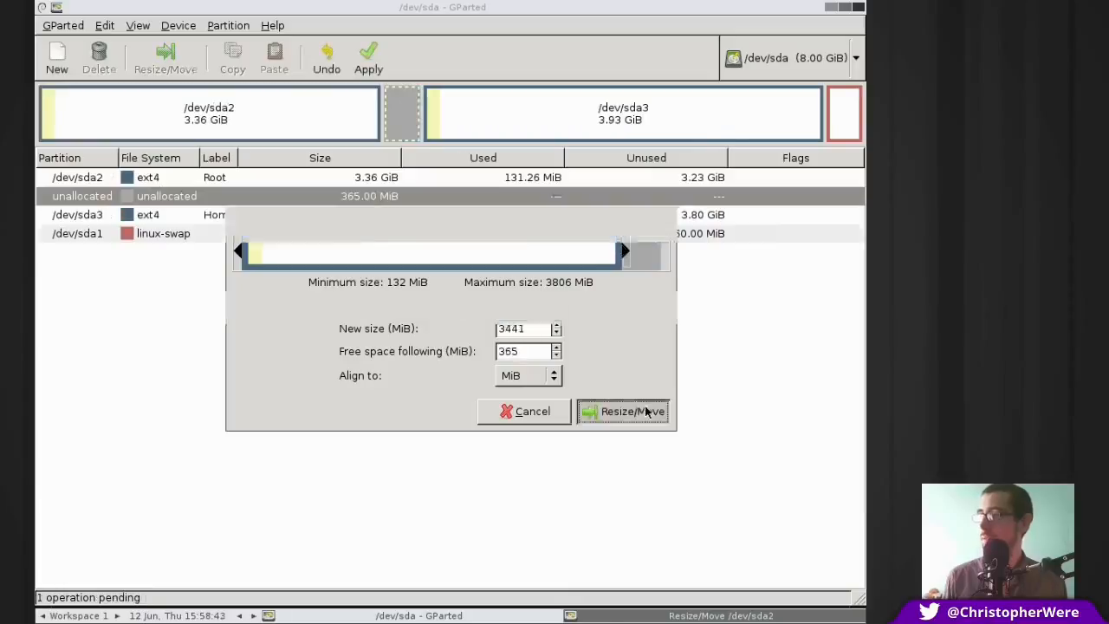
pyautogui.click(369, 56)
pyautogui.click(652, 360)
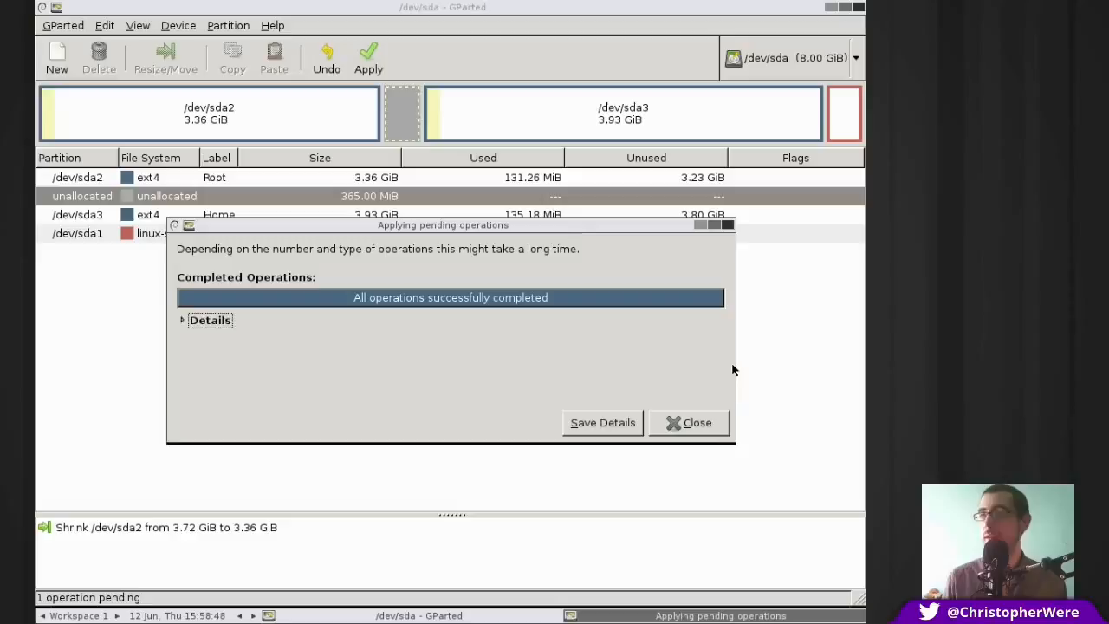
pyautogui.click(693, 422)
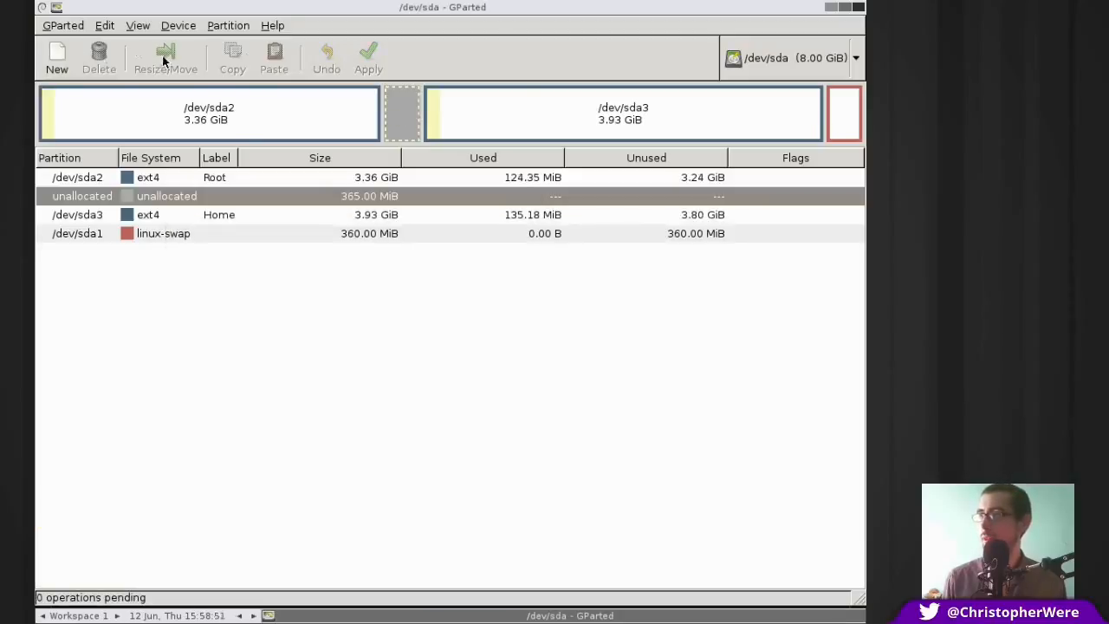
# Move the Root partition /dev/sda2 to the end of its available space, with 365 MiB free before it, and apply the move.
pyautogui.click(272, 113)
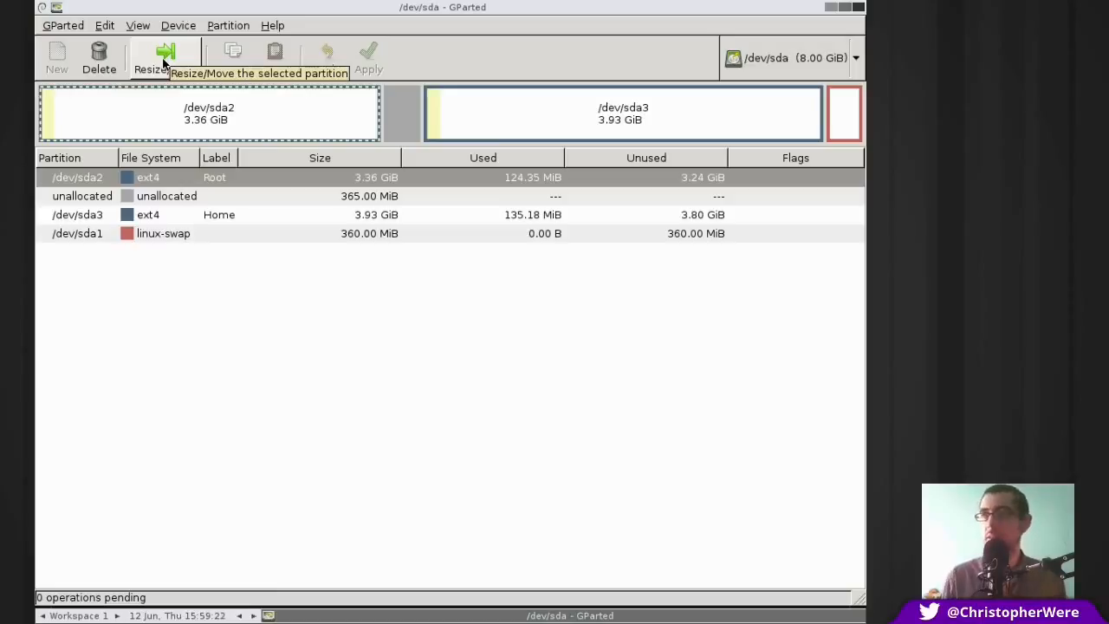
pyautogui.click(163, 60)
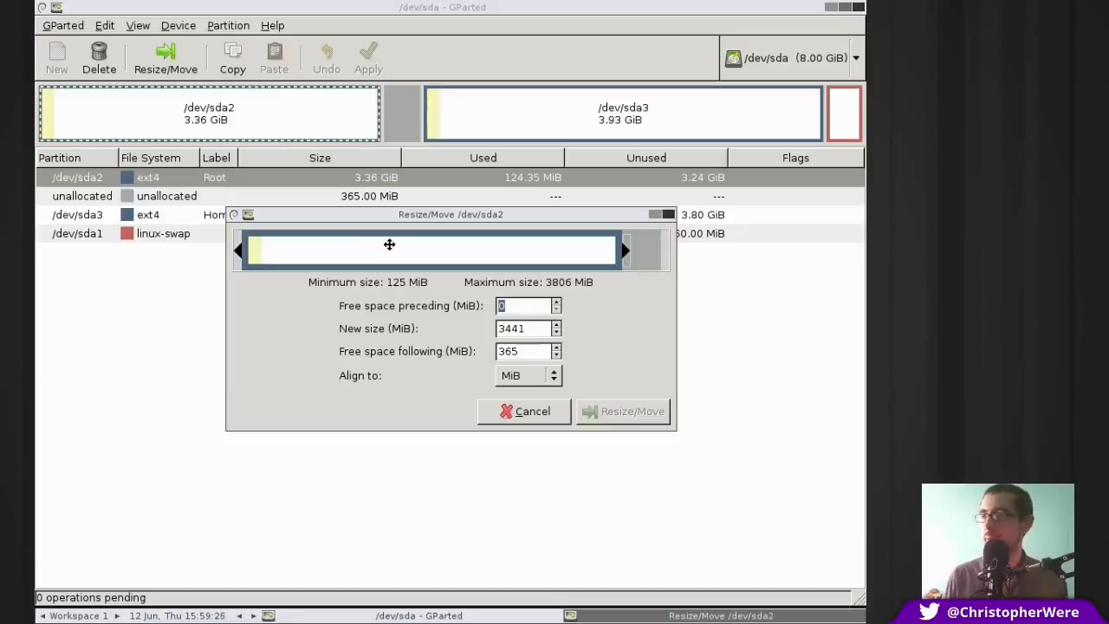
pyautogui.moveTo(370, 248); pyautogui.dragTo(417, 262)
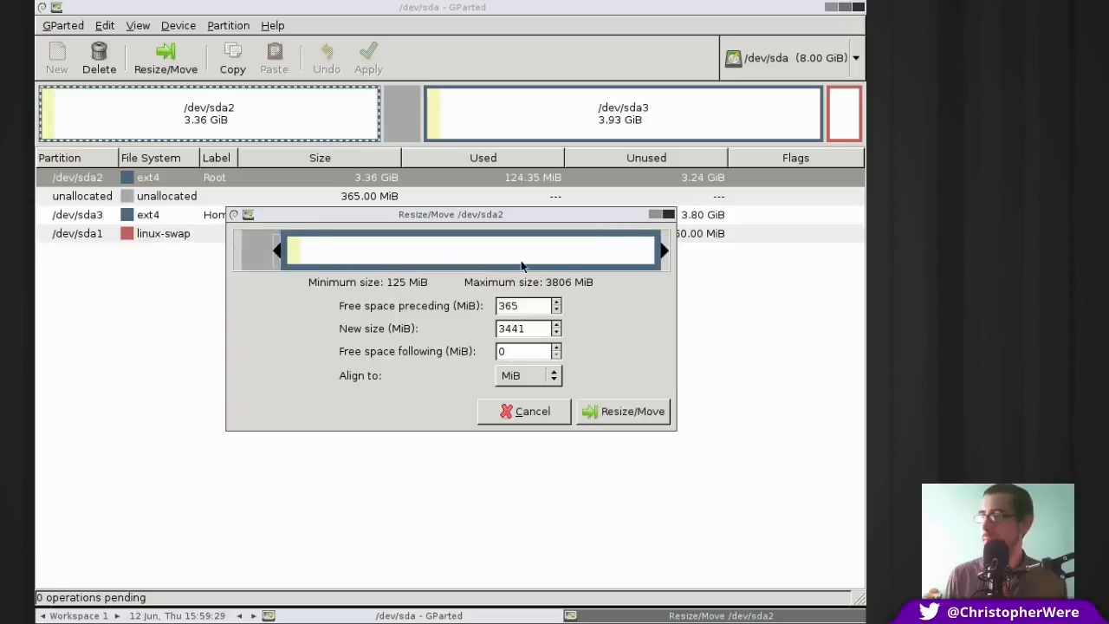
pyautogui.click(598, 411)
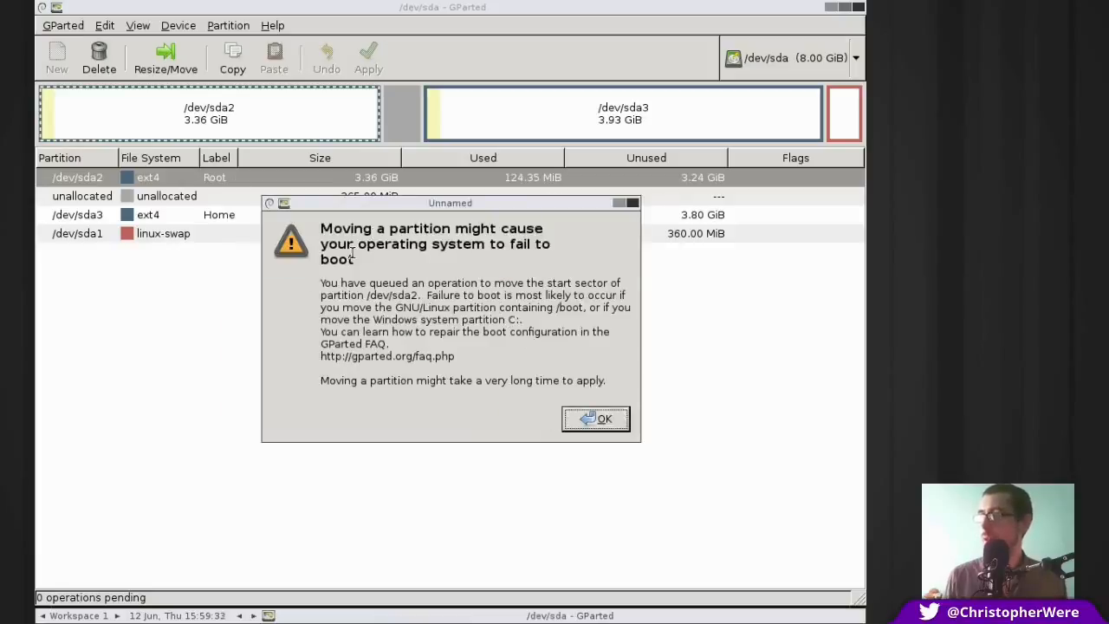
pyautogui.click(600, 419)
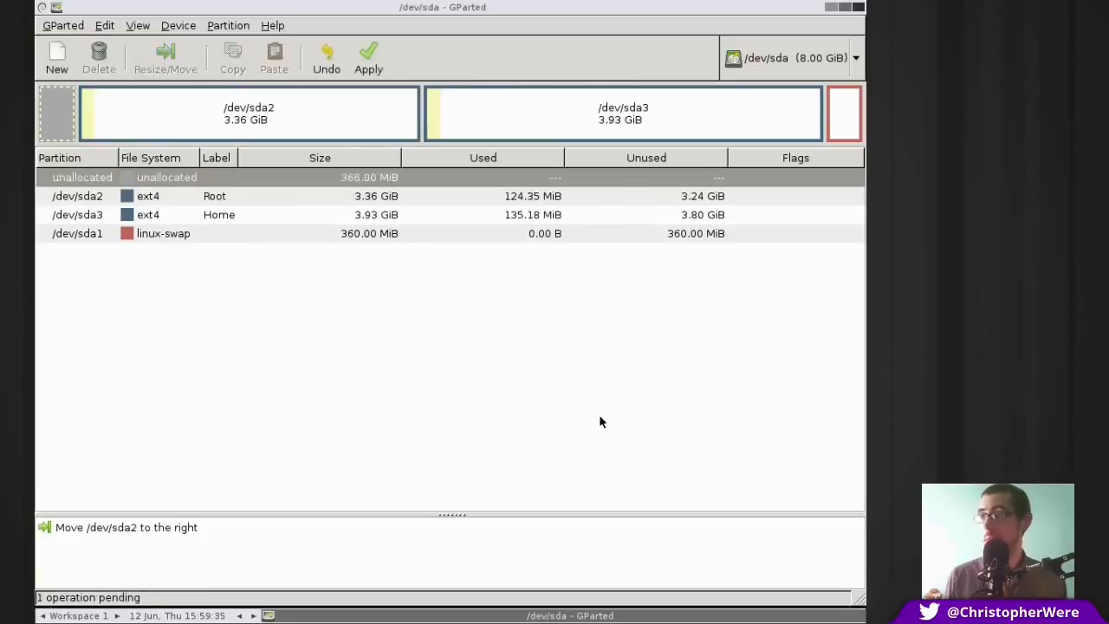
pyautogui.click(349, 56)
pyautogui.click(636, 369)
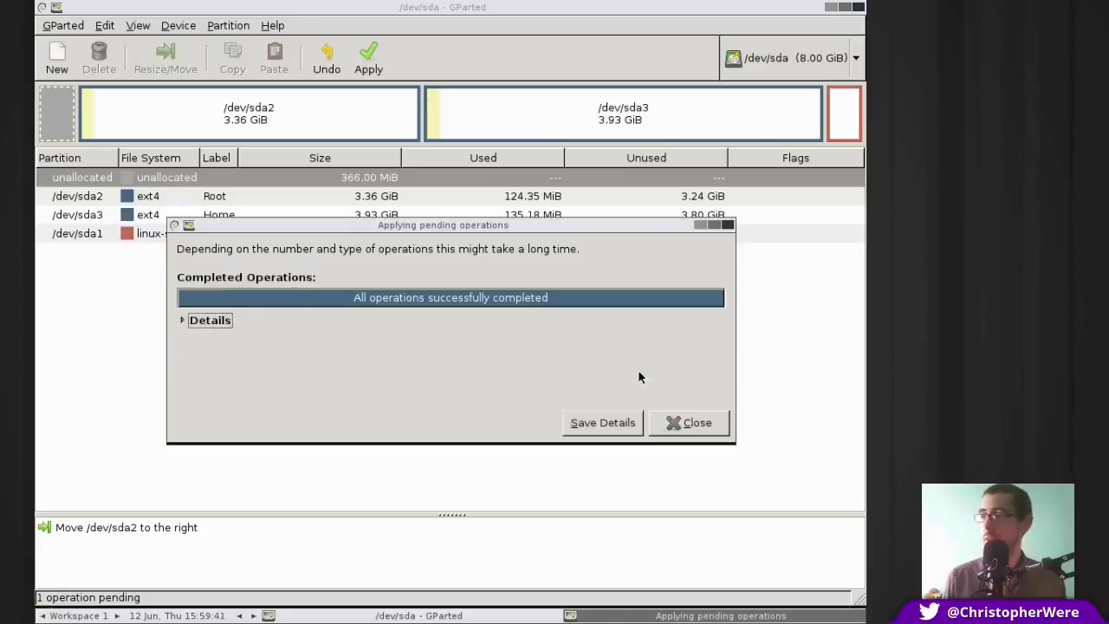
pyautogui.click(684, 422)
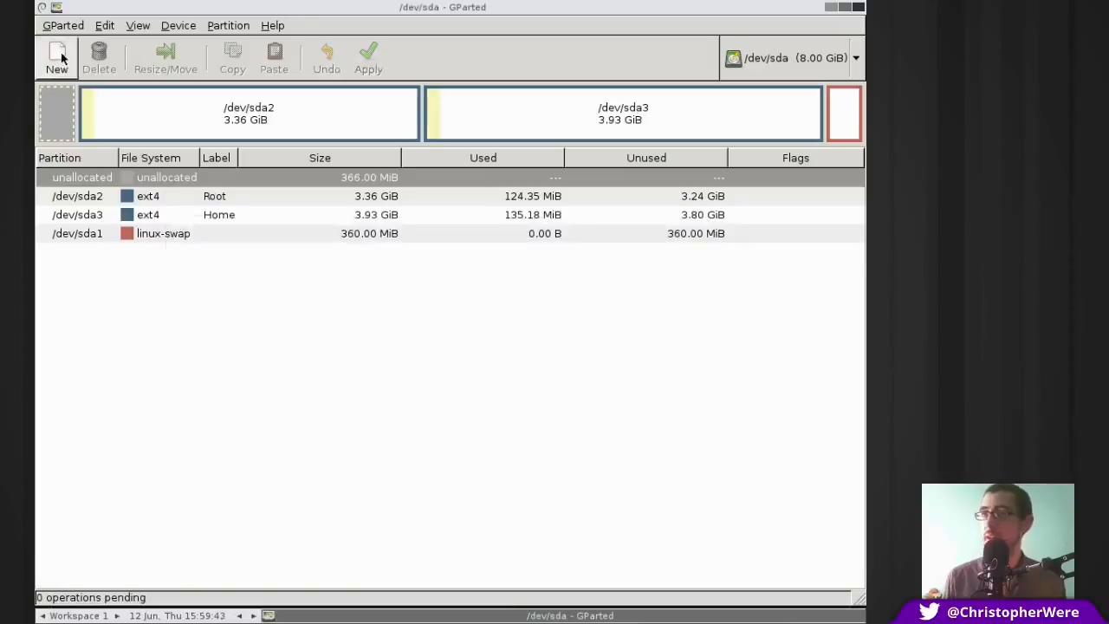
# Create a primary ext4 partition of 365 MiB in the unallocated space at the start of the disk and apply it.
pyautogui.click(57, 57)
pyautogui.click(640, 411)
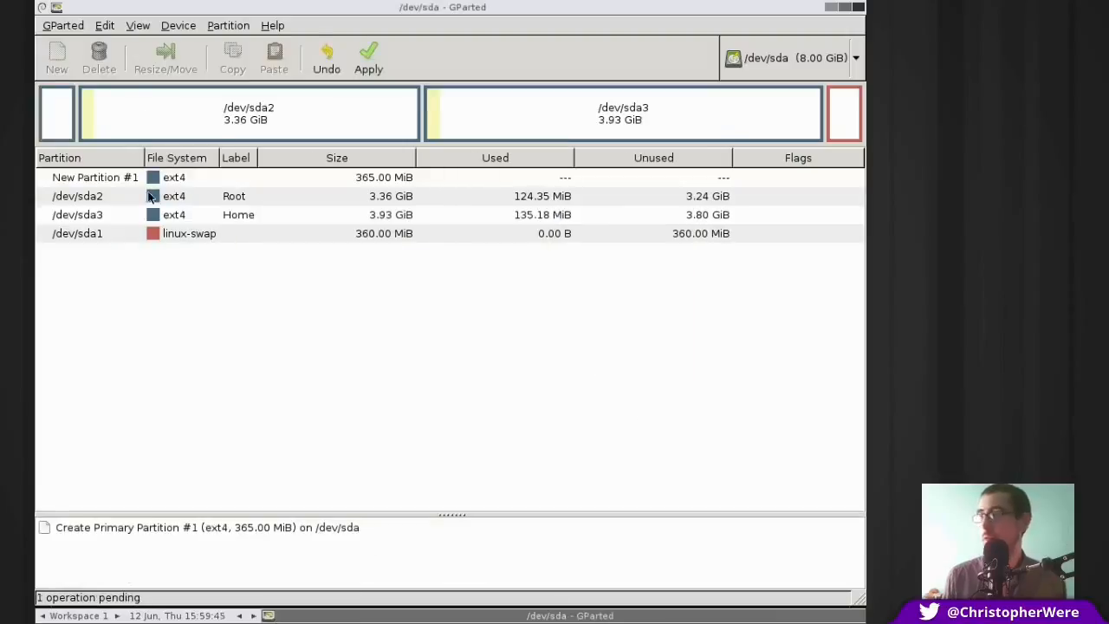
pyautogui.click(367, 62)
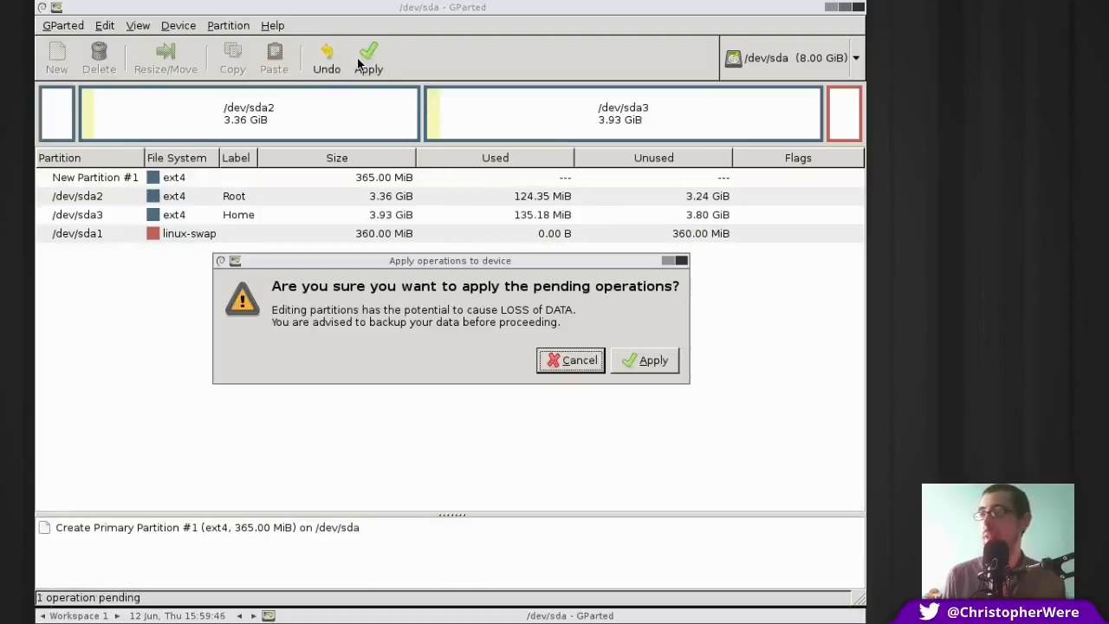
pyautogui.click(645, 361)
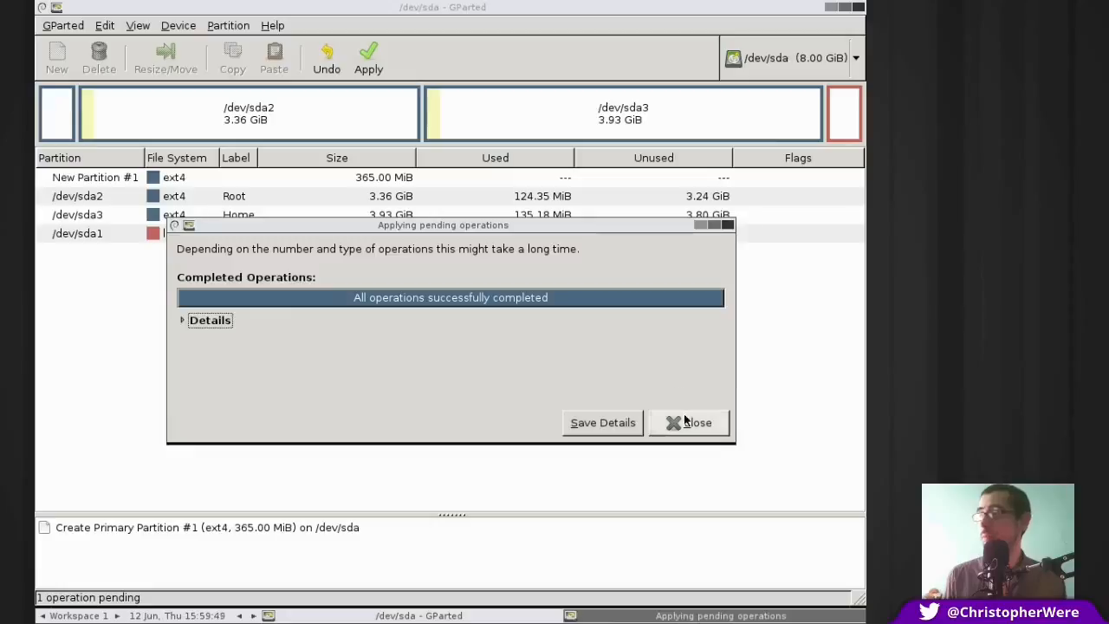
pyautogui.click(685, 419)
pyautogui.click(58, 119)
pyautogui.rightClick(58, 120)
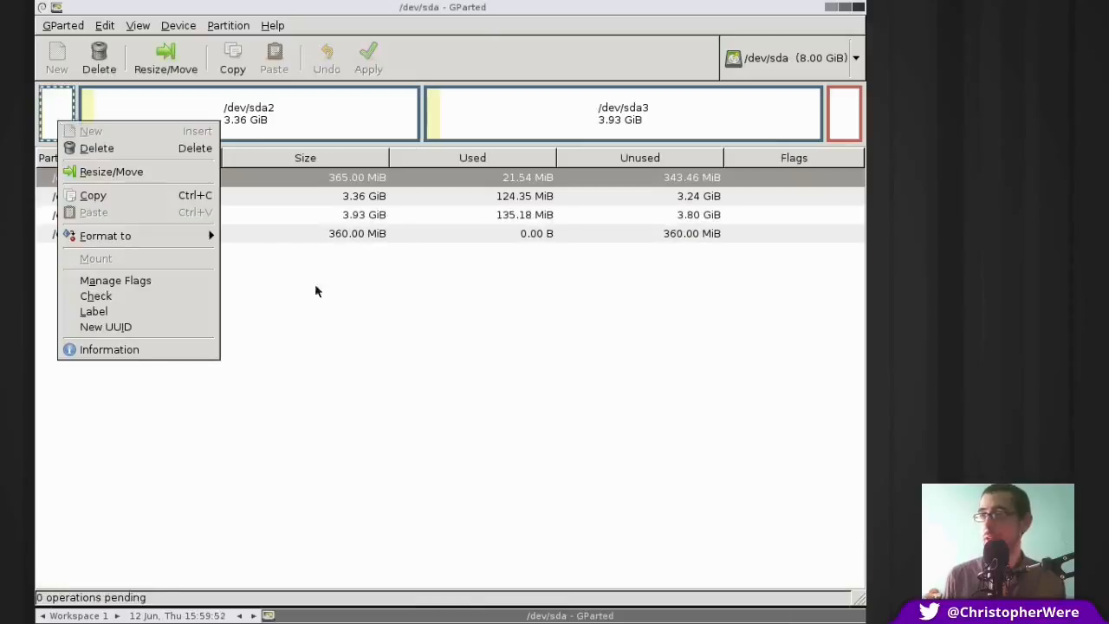
pyautogui.click(379, 337)
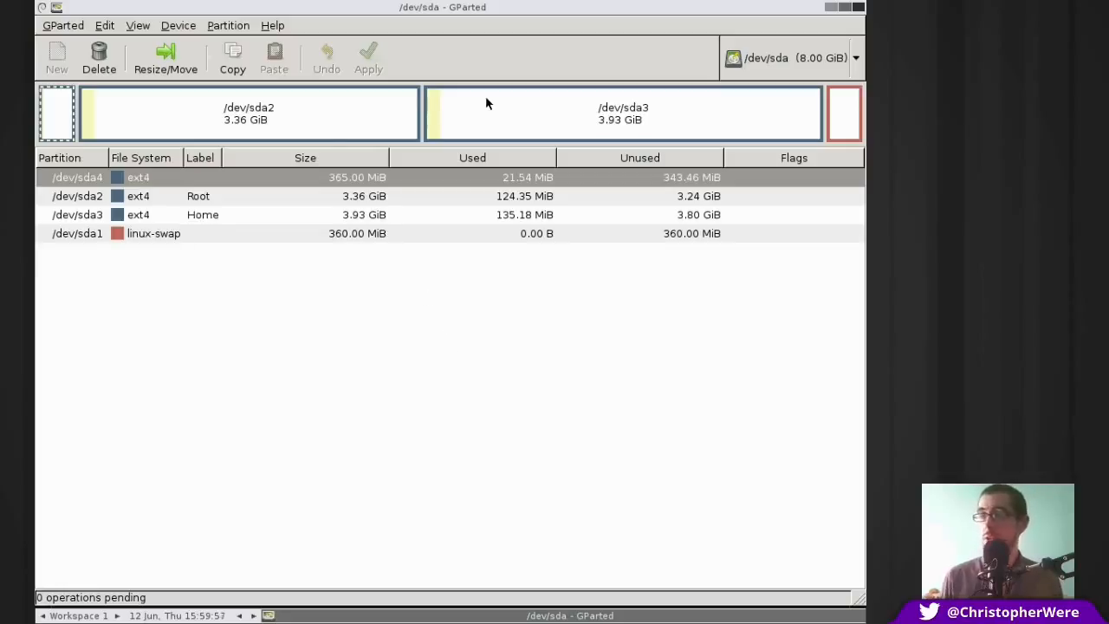
# Restore the maximized partition editor window to its smaller size and reposition it below the top row of desktop icons.
pyautogui.click(849, 13)
pyautogui.moveTo(532, 64); pyautogui.dragTo(608, 142)
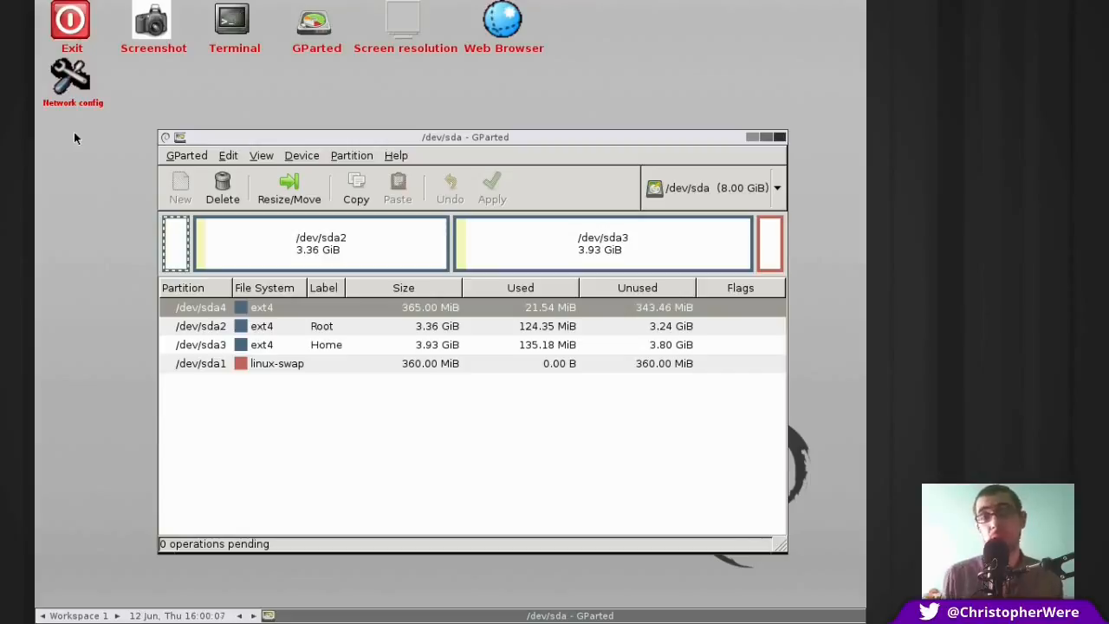
pyautogui.moveTo(280, 135); pyautogui.dragTo(262, 116)
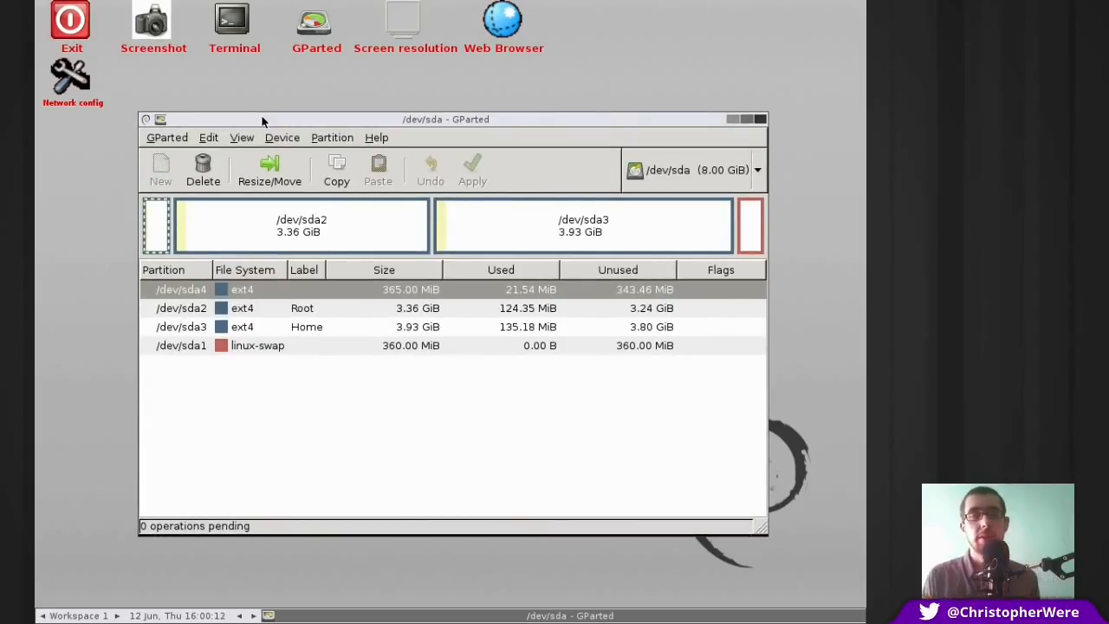